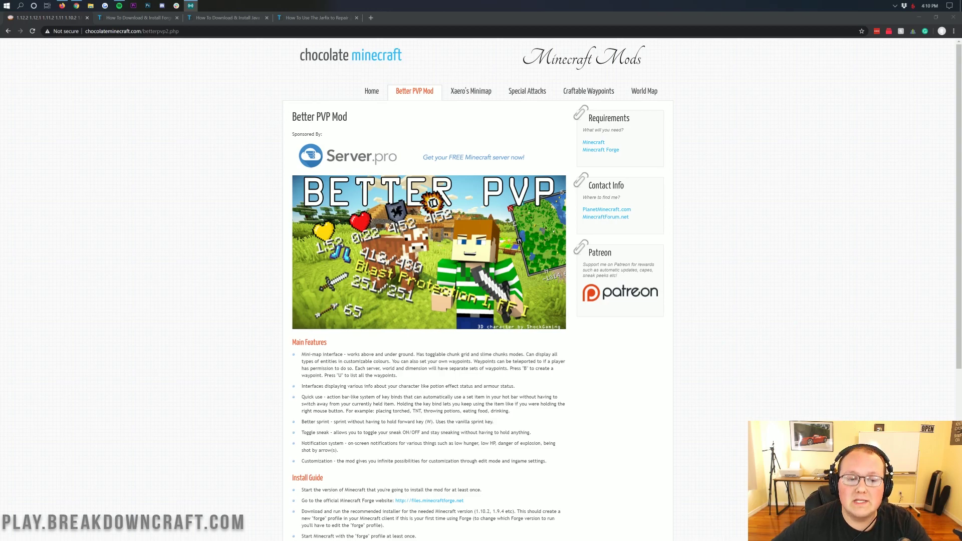
# Read through the main features and install guide on the Better PVP Mod page
pyautogui.moveTo(293, 117); pyautogui.dragTo(338, 117)
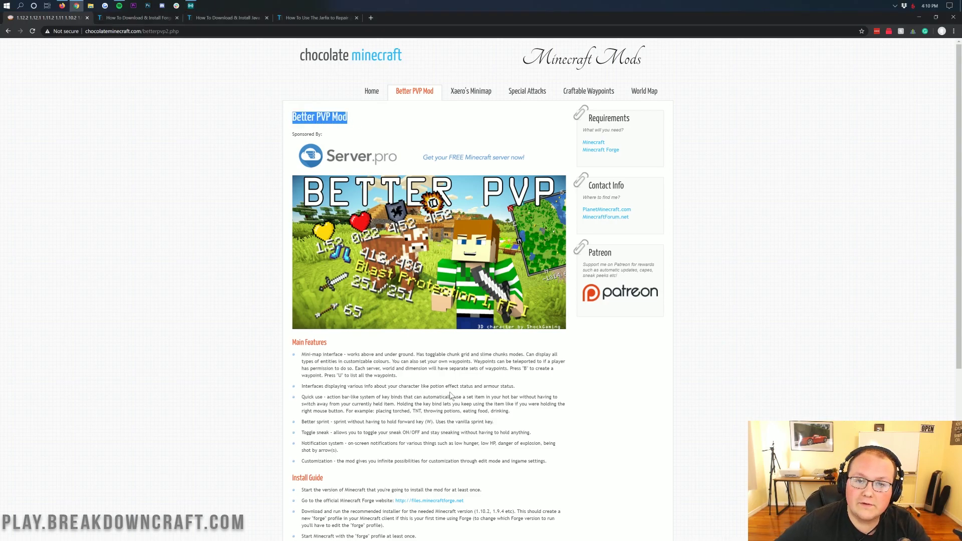
pyautogui.scroll(-2, 449, 395)
pyautogui.click(300, 293)
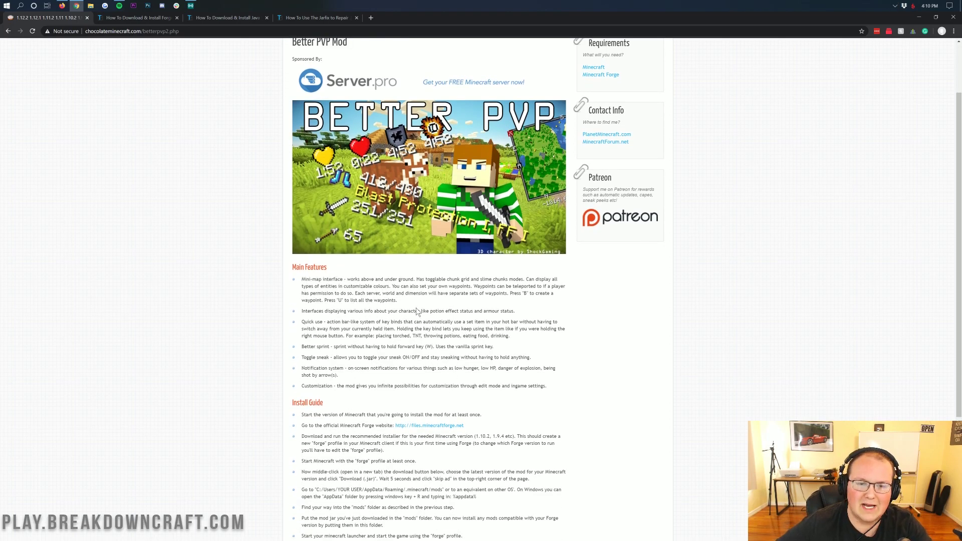
pyautogui.scroll(-1, 416, 308)
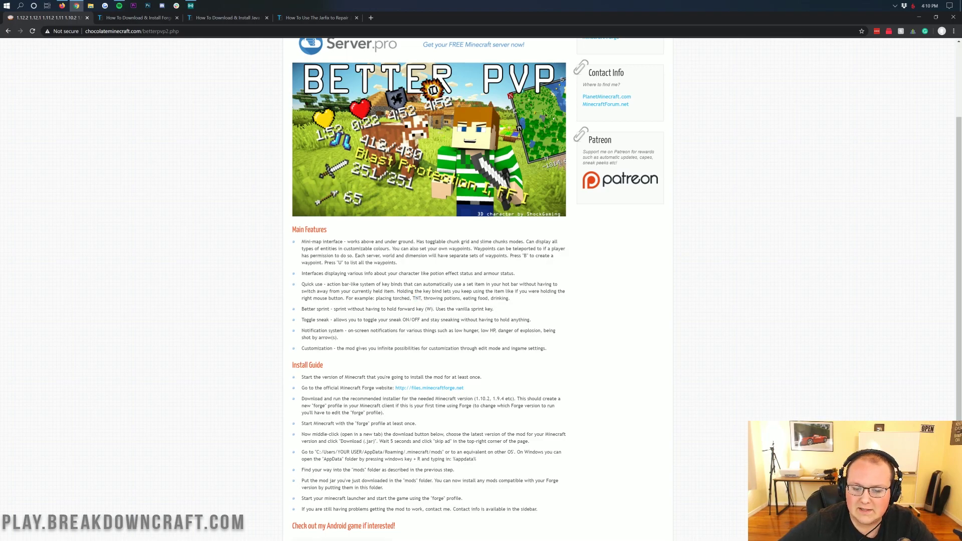
pyautogui.scroll(-2, 453, 308)
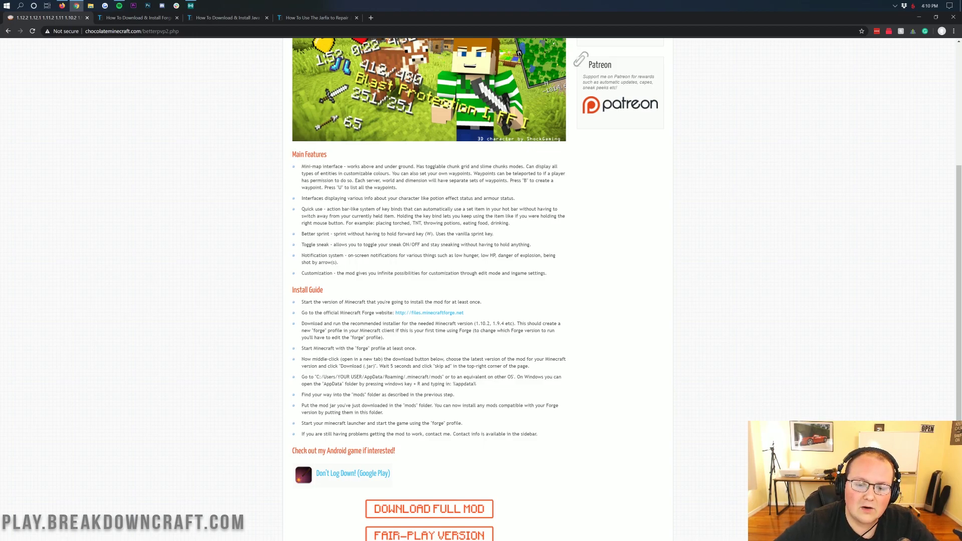
pyautogui.scroll(-1, 416, 250)
pyautogui.moveTo(415, 207)
pyautogui.mouseDown()
pyautogui.moveTo(374, 219)
pyautogui.moveTo(416, 216)
pyautogui.mouseUp()
pyautogui.click(415, 219)
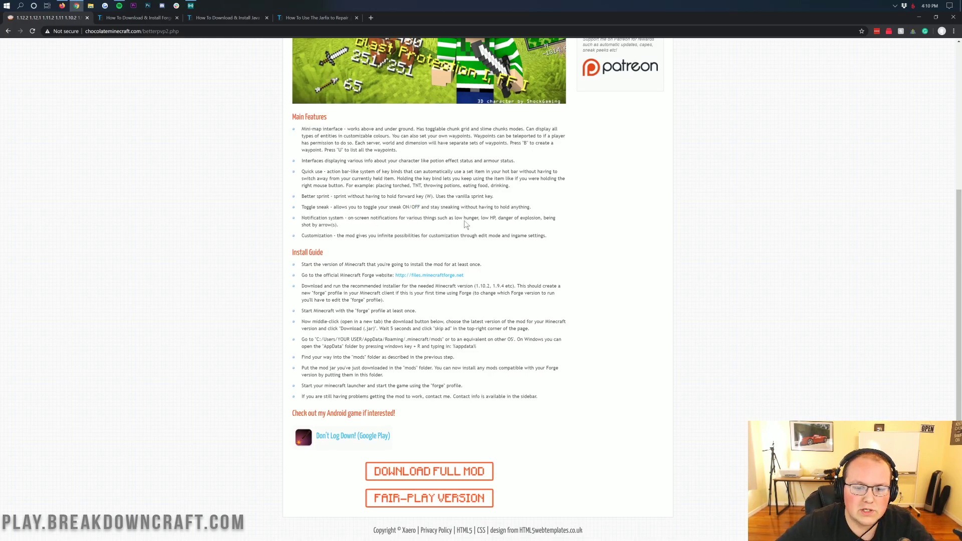
pyautogui.scroll(-1, 465, 224)
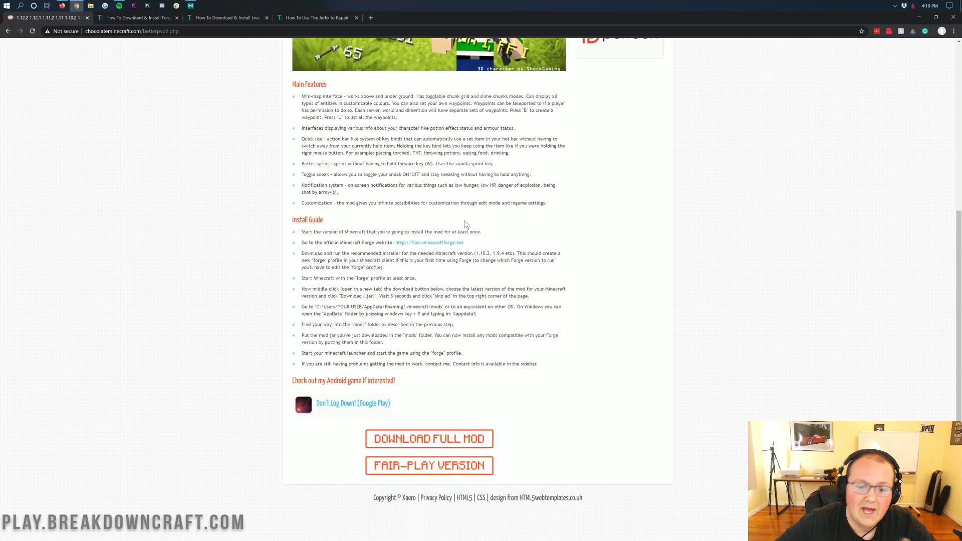
# Examine the customization entry in the mod's feature list, including its mention of edit mode
pyautogui.moveTo(334, 204); pyautogui.dragTo(460, 204)
pyautogui.click(460, 204)
pyautogui.moveTo(547, 203); pyautogui.dragTo(335, 203)
pyautogui.click(401, 422)
pyautogui.scroll(2, 401, 422)
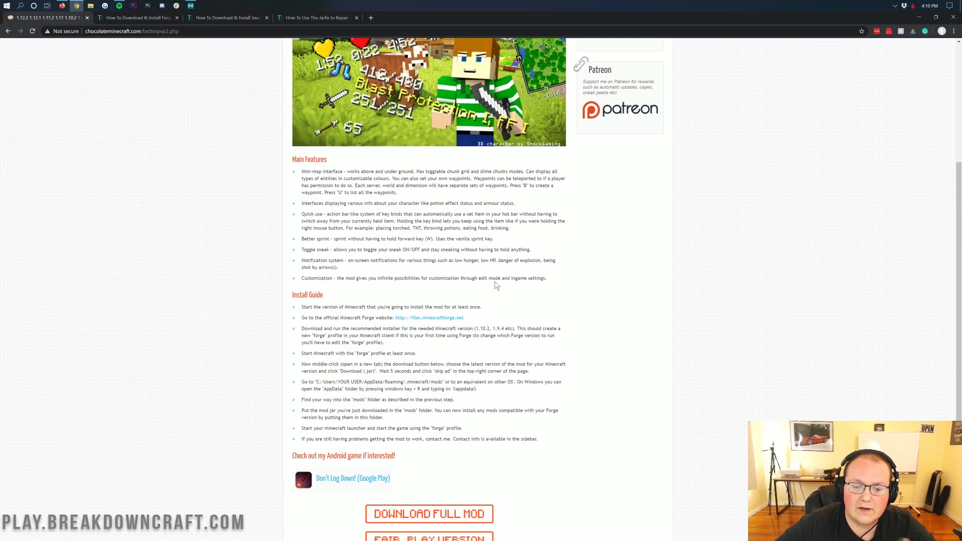
pyautogui.moveTo(478, 278); pyautogui.dragTo(512, 278)
pyautogui.click(521, 297)
pyautogui.scroll(4, 522, 297)
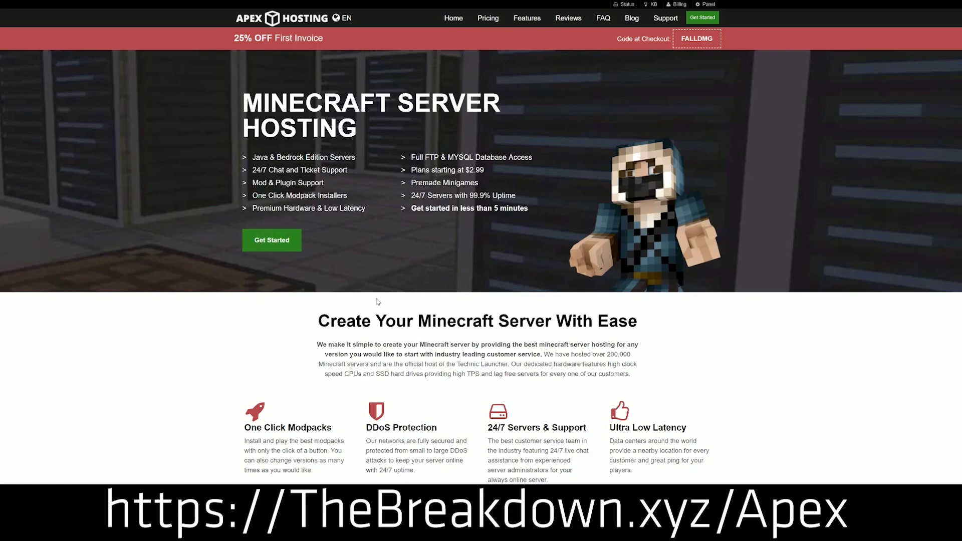
# Review the Apex Hosting feature overview, including 24/7 Servers & Support, Automated Backups and Instant Setup
pyautogui.scroll(-3, 372, 257)
pyautogui.scroll(-1, 372, 257)
pyautogui.moveTo(244, 224); pyautogui.dragTo(589, 228)
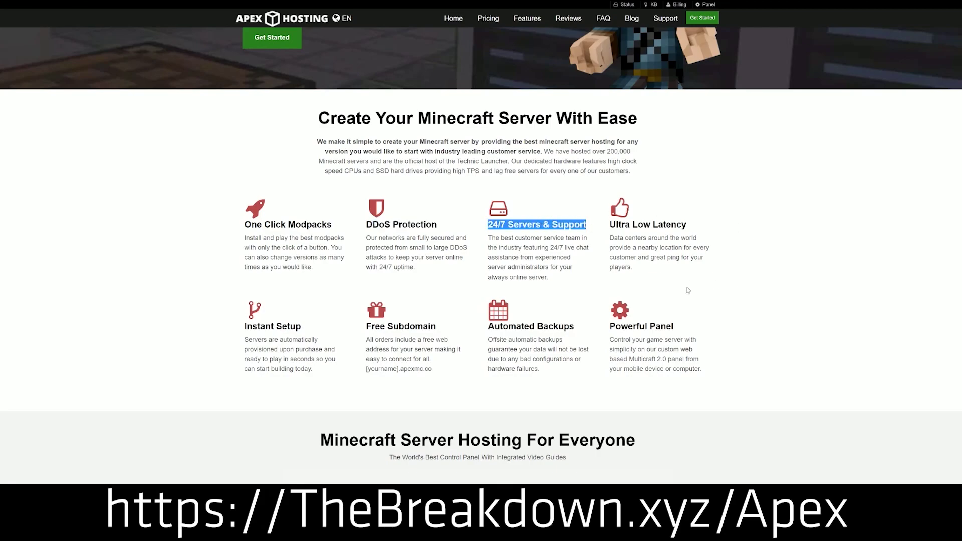
pyautogui.click(487, 327)
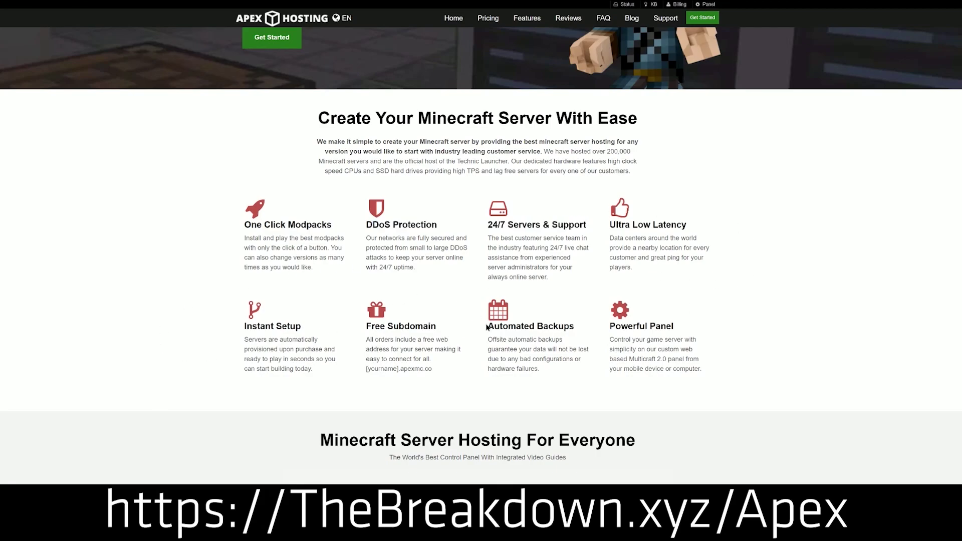
pyautogui.moveTo(486, 327); pyautogui.dragTo(547, 370)
pyautogui.click(506, 328)
pyautogui.moveTo(315, 370); pyautogui.dragTo(245, 327)
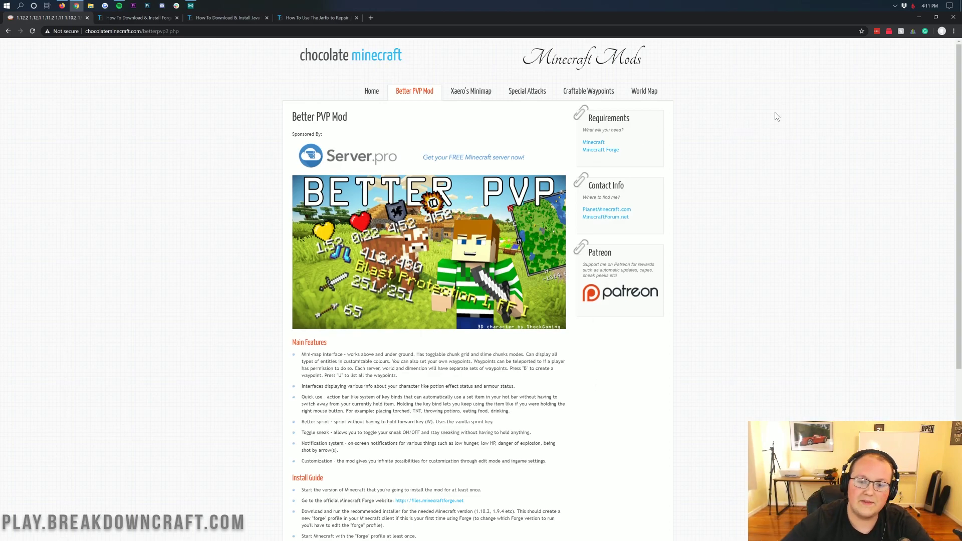
# Open the download page for the full version of the Better PVP mod
pyautogui.scroll(-1, 475, 144)
pyautogui.scroll(-3, 475, 144)
pyautogui.scroll(3, 475, 145)
pyautogui.scroll(-4, 338, 127)
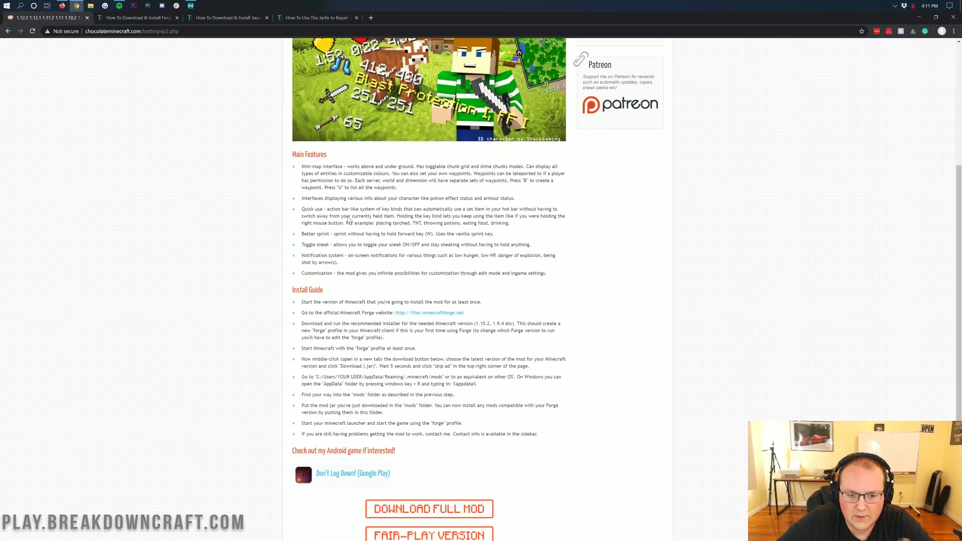
pyautogui.scroll(-3, 321, 219)
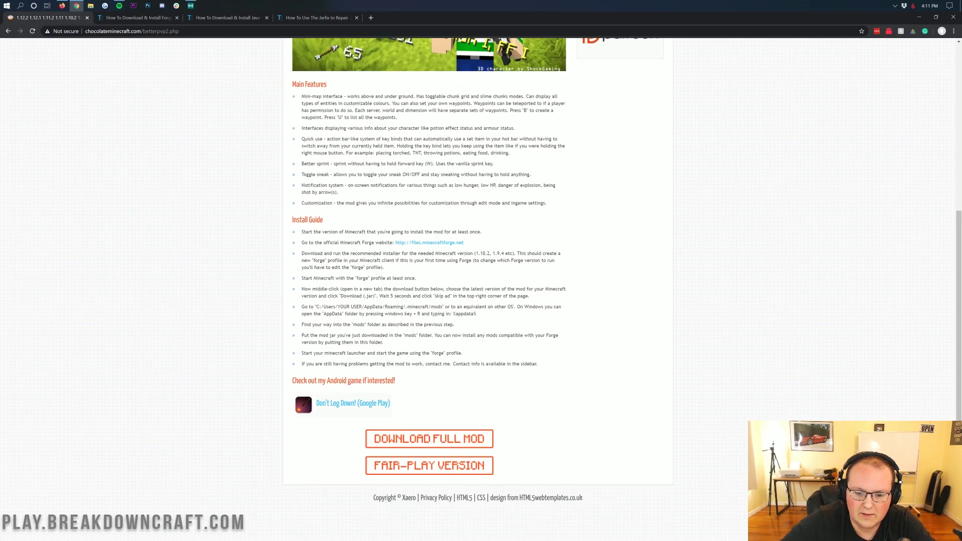
pyautogui.moveTo(308, 307); pyautogui.dragTo(361, 307)
pyautogui.click(396, 295)
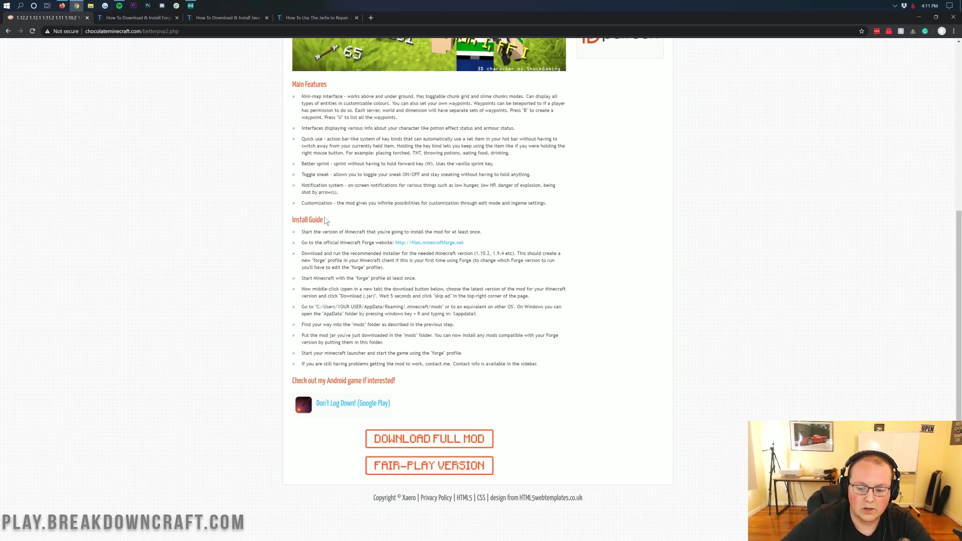
pyautogui.click(416, 439)
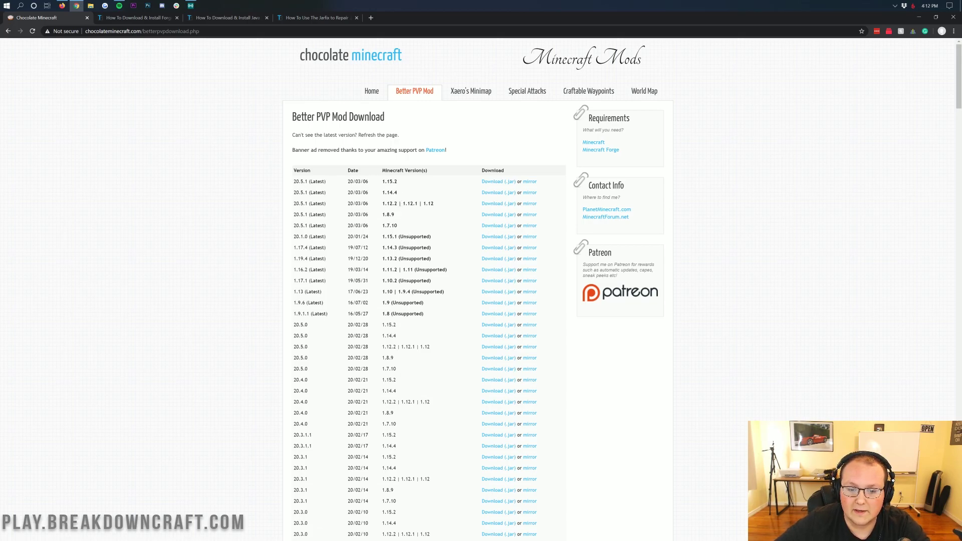
# Download the latest Better PVP jar for Minecraft 1.15.2 from its mirror link and keep the file
pyautogui.moveTo(398, 182); pyautogui.dragTo(382, 182)
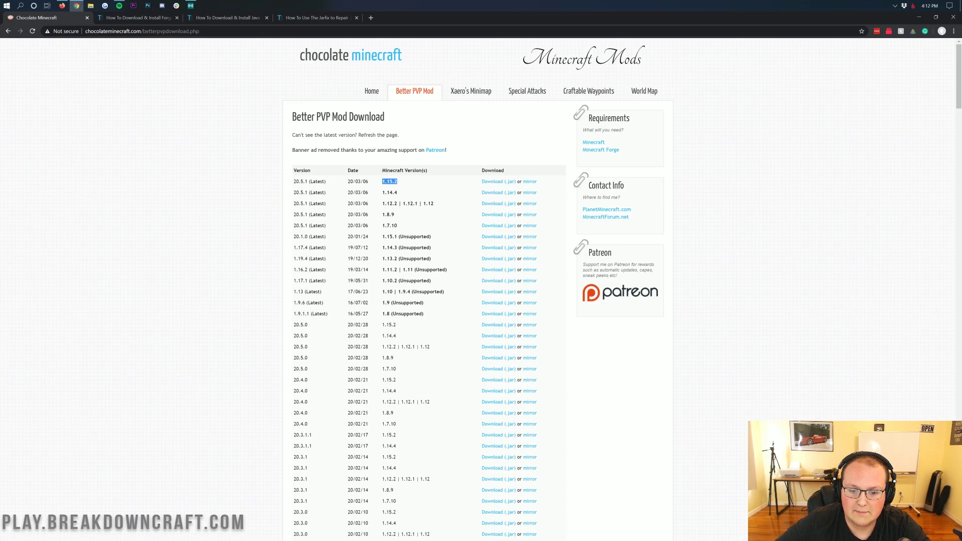
pyautogui.click(390, 183)
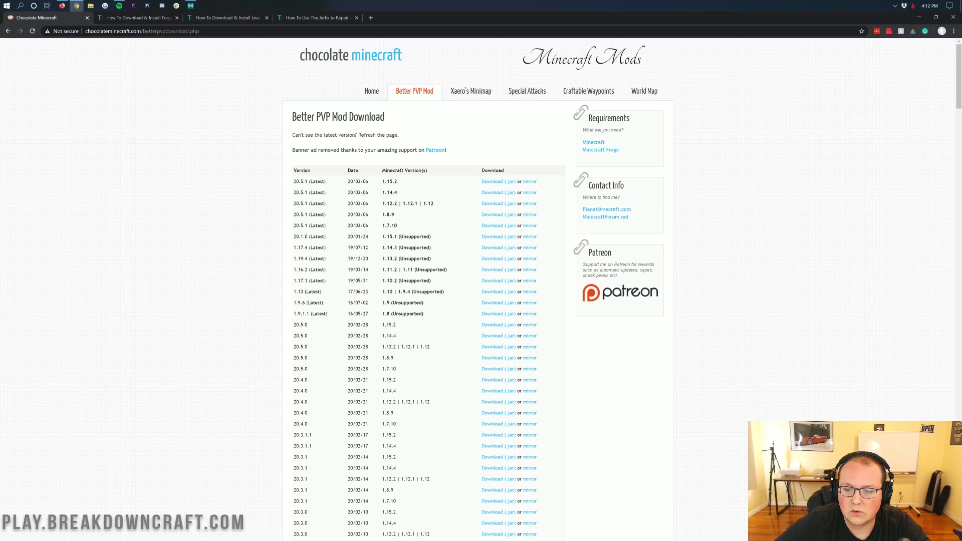
pyautogui.click(529, 183)
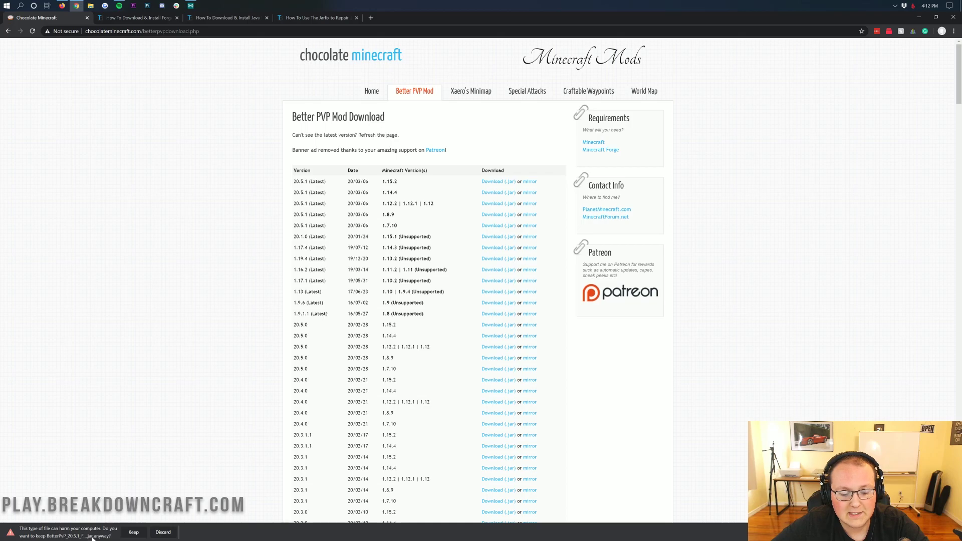
pyautogui.click(133, 534)
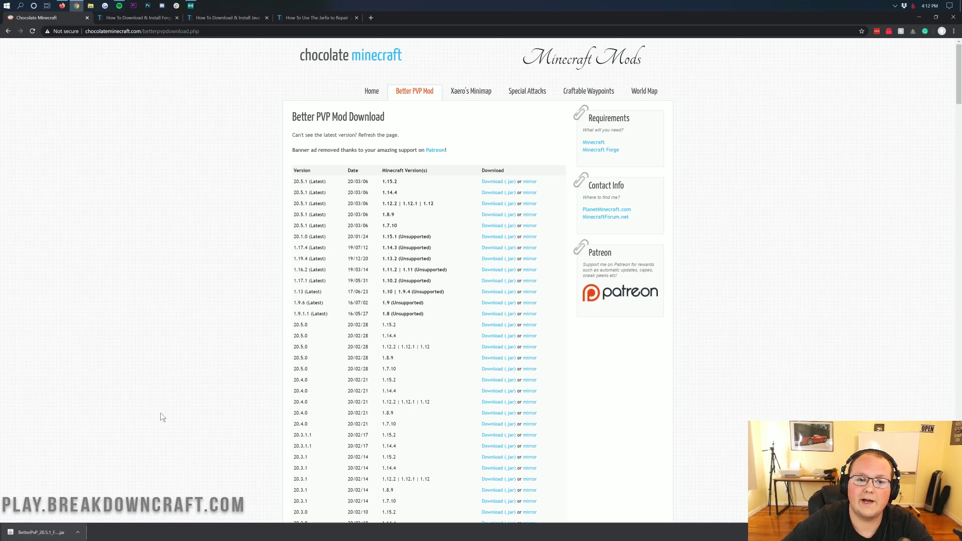
# Open the Forge download site from the Forge installation guide, dismissing the server signup popup
pyautogui.click(125, 18)
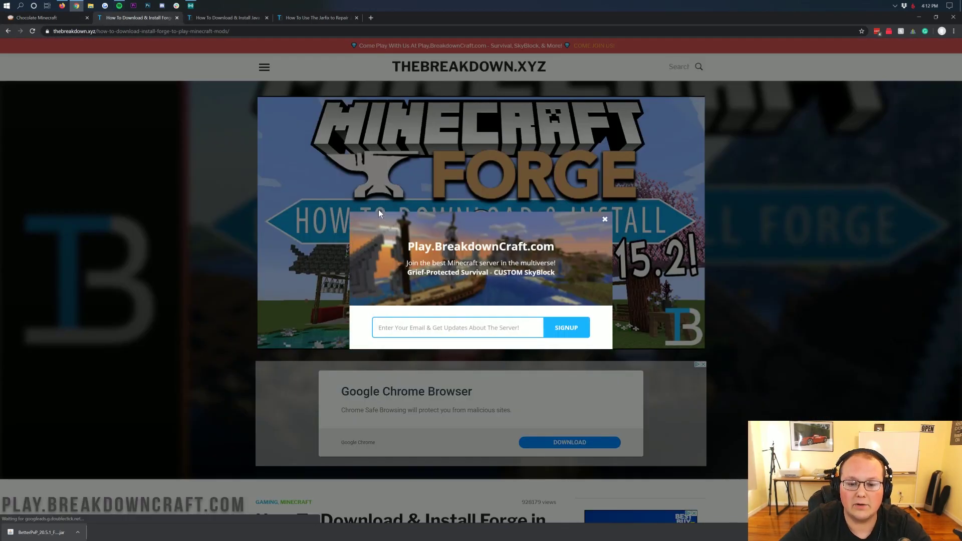
pyautogui.click(290, 269)
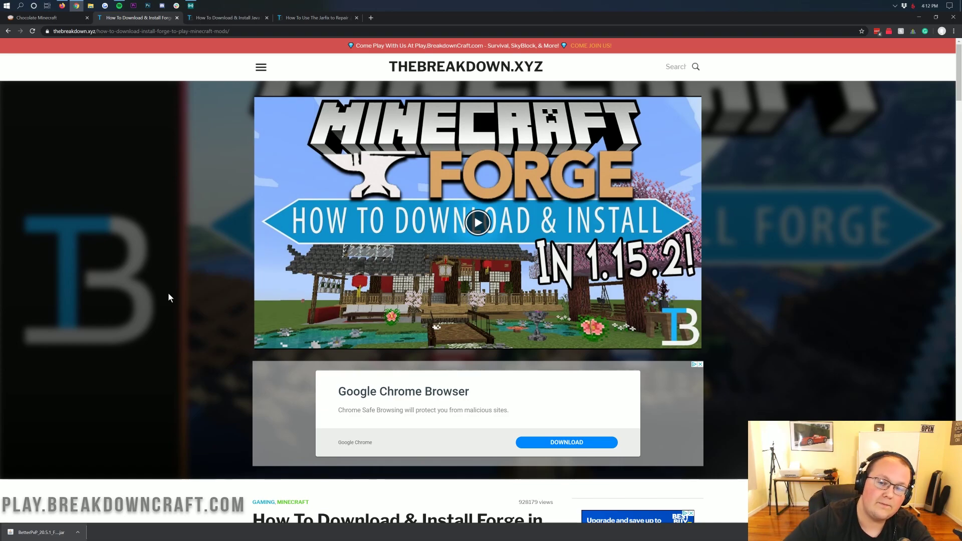
pyautogui.scroll(-5, 448, 294)
pyautogui.scroll(-3, 448, 294)
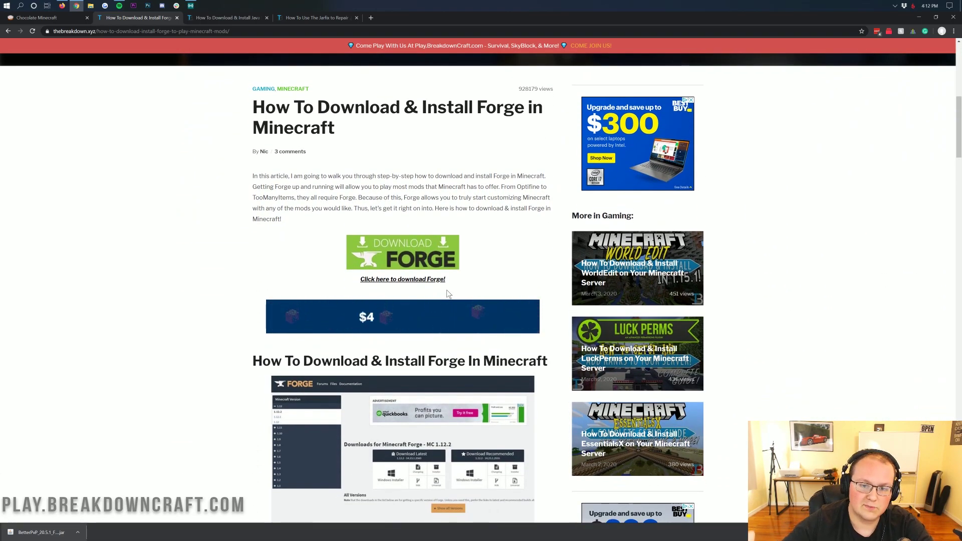
pyautogui.click(393, 273)
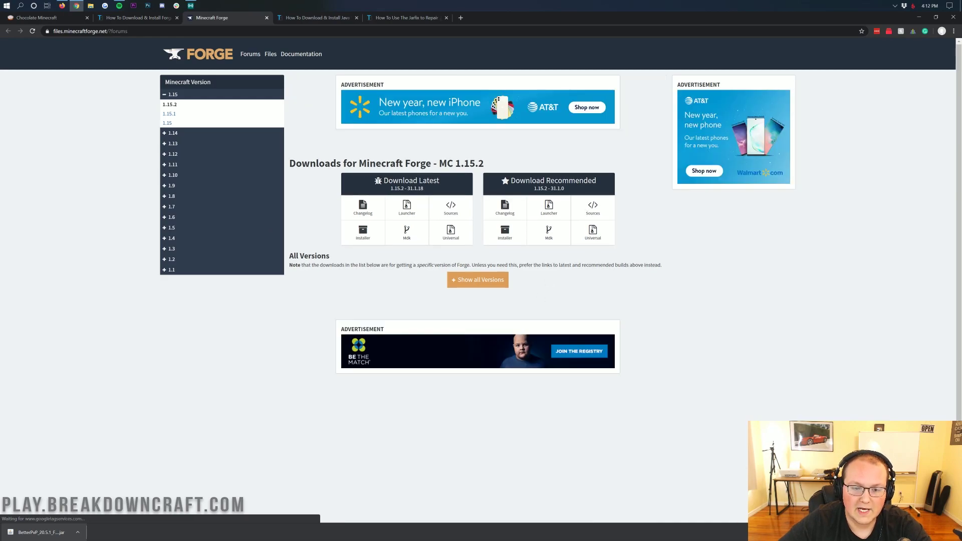
# Check on the Forge downloads page that Minecraft version 1.15.2 is selected
pyautogui.moveTo(491, 163); pyautogui.dragTo(439, 167)
pyautogui.click(487, 167)
pyautogui.click(439, 167)
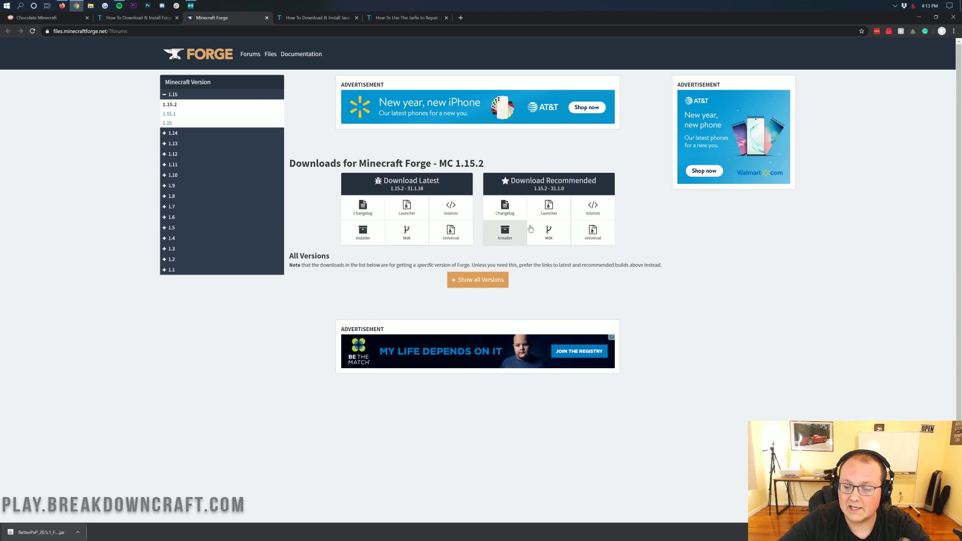
pyautogui.moveTo(485, 163); pyautogui.dragTo(439, 164)
pyautogui.click(439, 164)
pyautogui.click(228, 95)
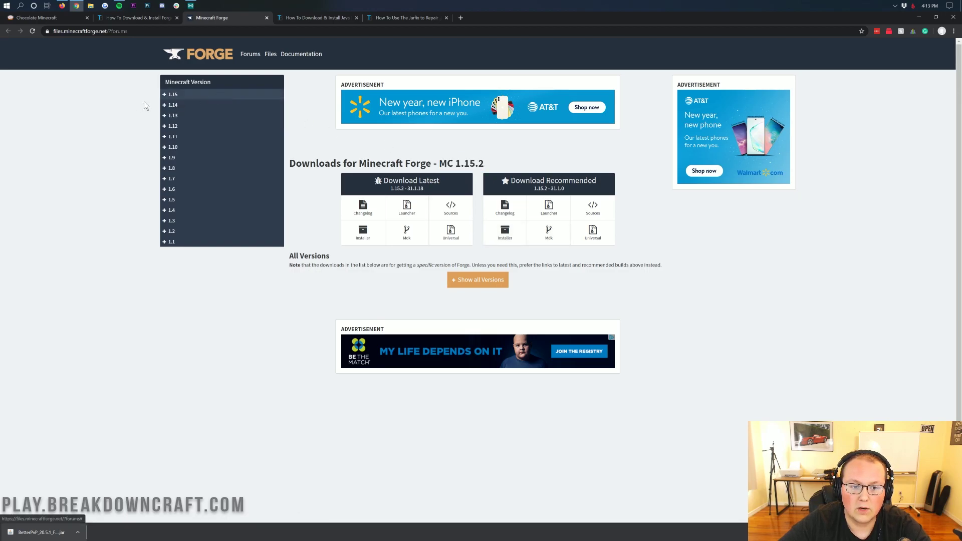
pyautogui.click(175, 95)
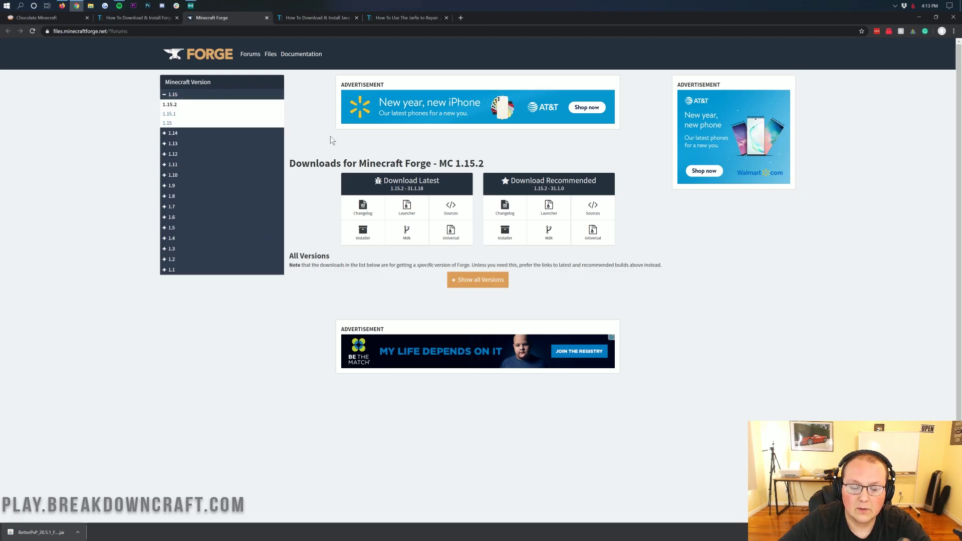
pyautogui.moveTo(439, 163); pyautogui.dragTo(500, 161)
pyautogui.click(504, 161)
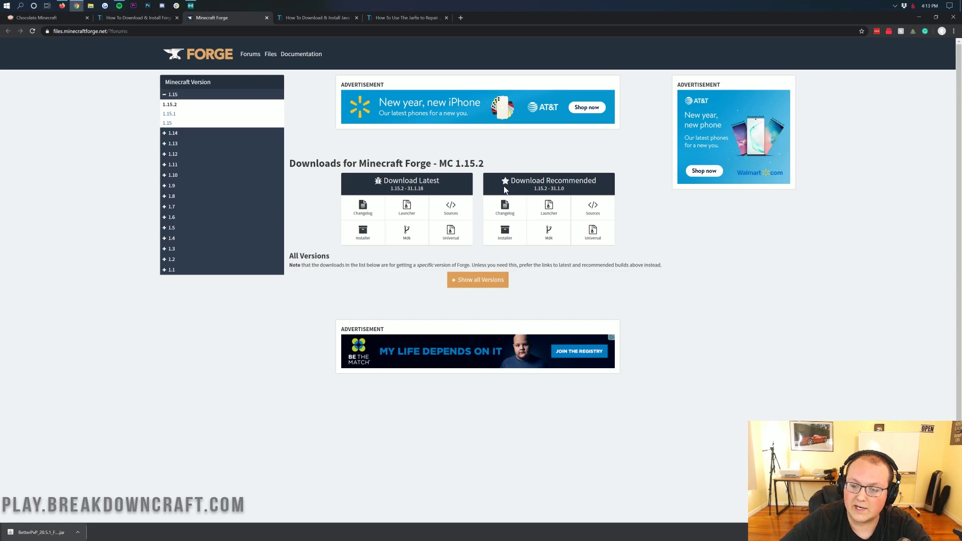
# Download the recommended Forge installer for Minecraft 1.15.2, skipping the ad page and keeping the jar file
pyautogui.click(505, 232)
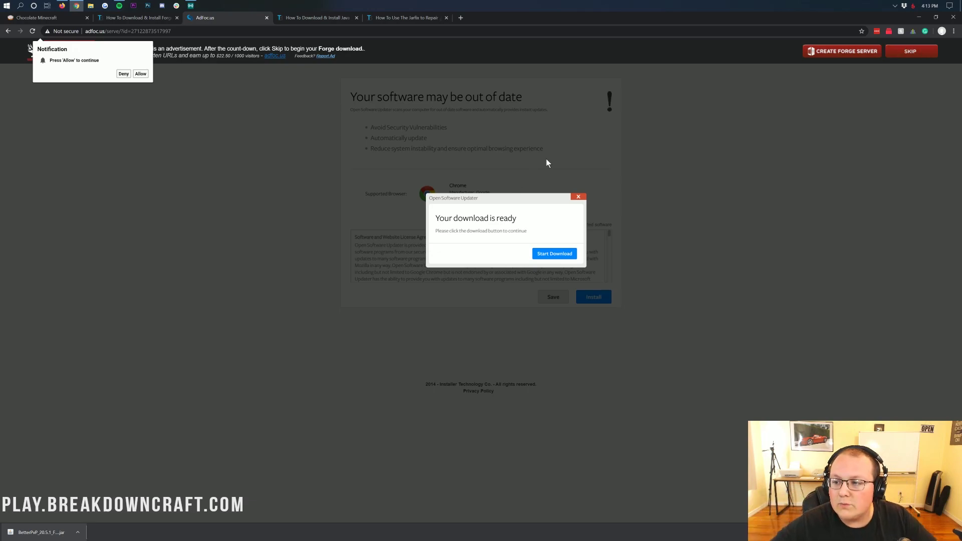
pyautogui.click(902, 58)
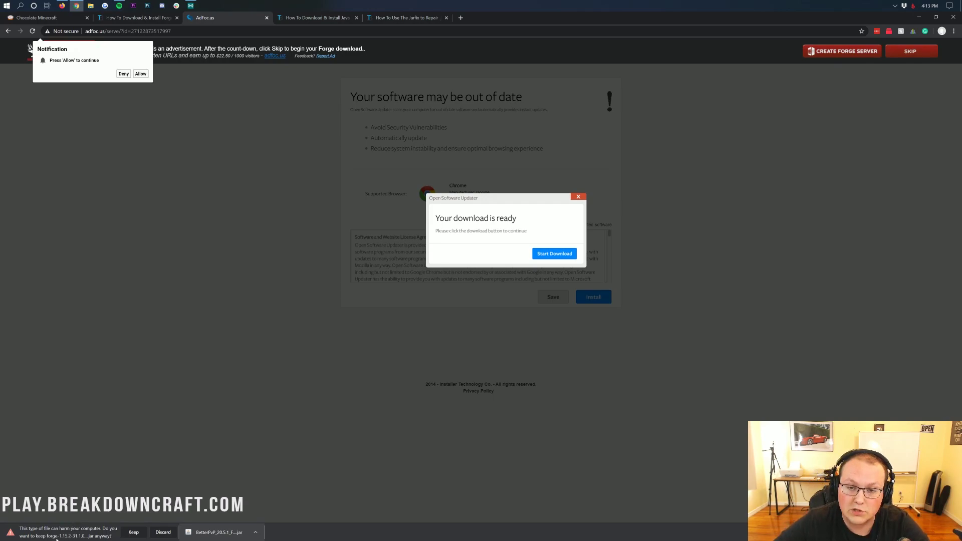
pyautogui.click(133, 532)
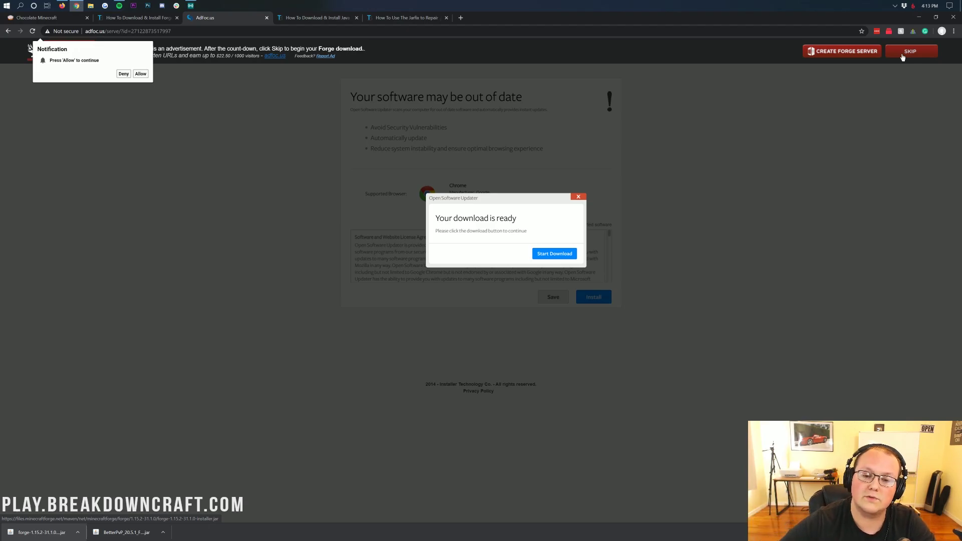
# Bring up the Java installation guide, minimize the browser, and place the Forge and Better PVP jars apart near the desktop's centre
pyautogui.click(316, 17)
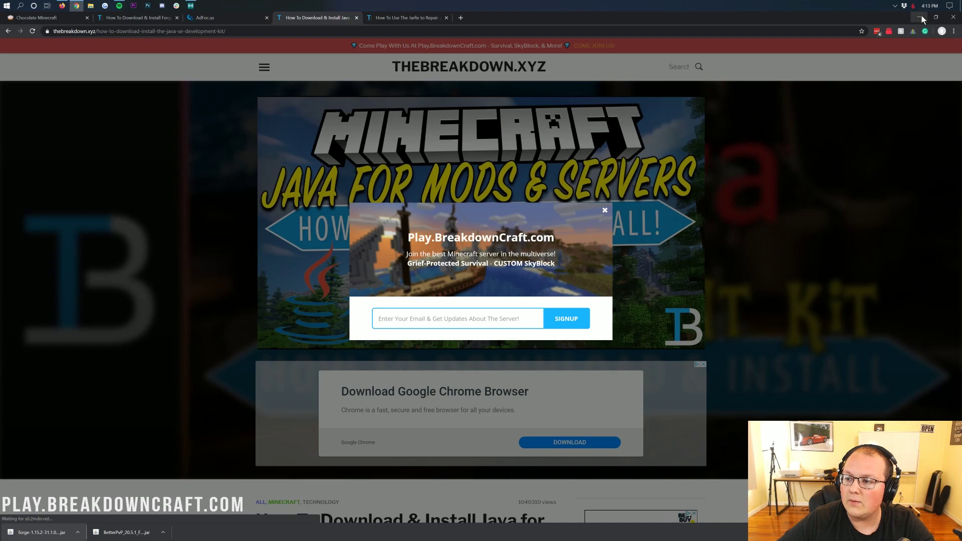
pyautogui.click(921, 18)
pyautogui.moveTo(13, 22); pyautogui.dragTo(238, 127)
pyautogui.moveTo(14, 57); pyautogui.dragTo(435, 129)
pyautogui.click(294, 129)
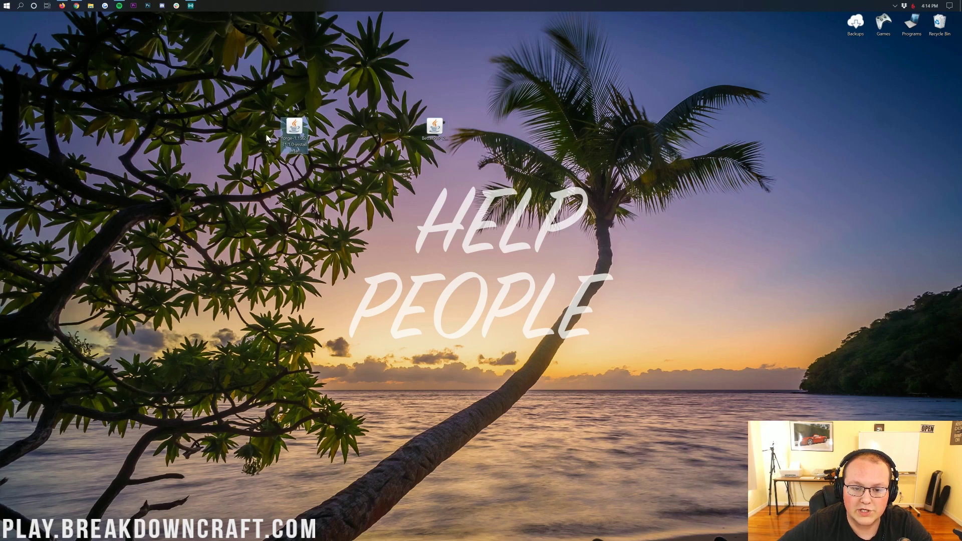
# Launch the Forge installer jar with Java(TM) Platform SE binary
pyautogui.rightClick(293, 126)
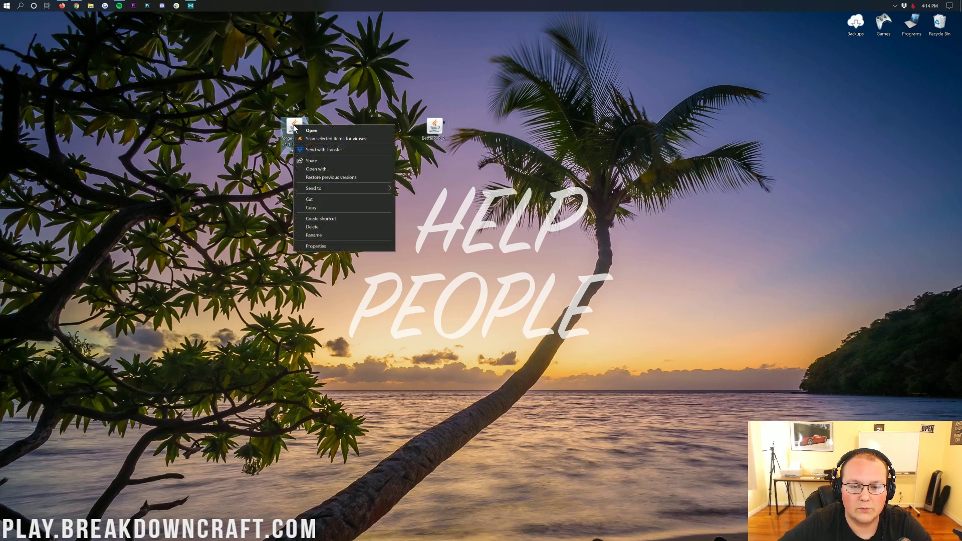
pyautogui.click(321, 170)
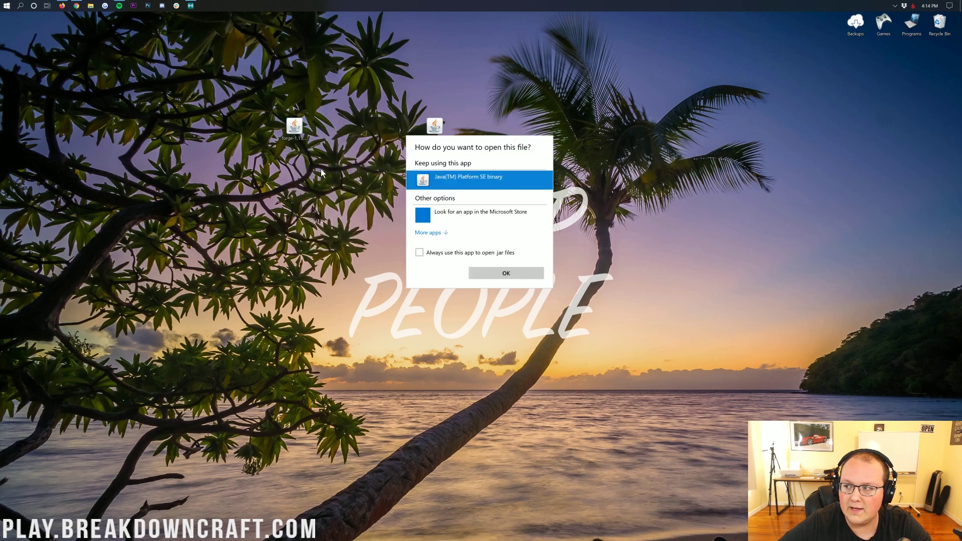
pyautogui.click(509, 275)
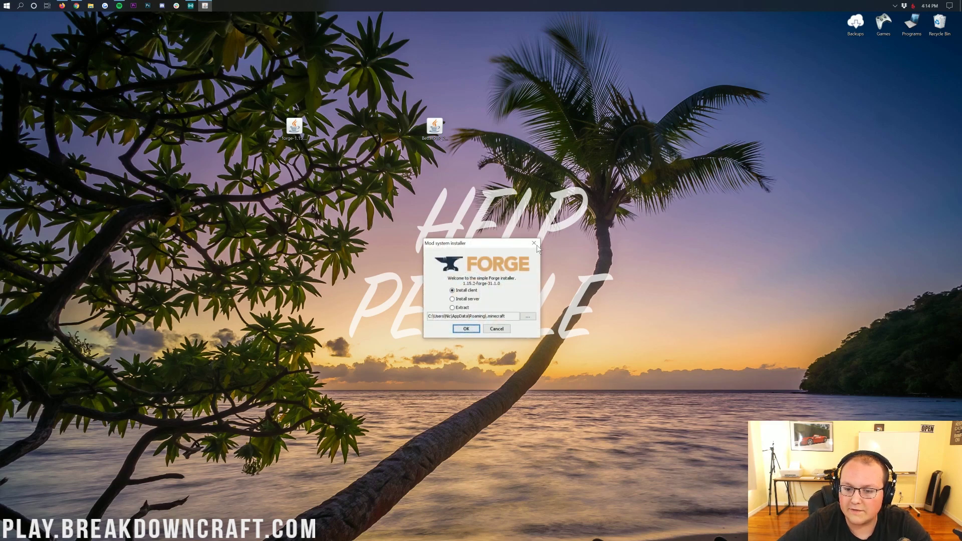
# Close the Forge installer and review the browser guide on downloading and installing Java for Minecraft, dismissing its signup popup
pyautogui.click(536, 245)
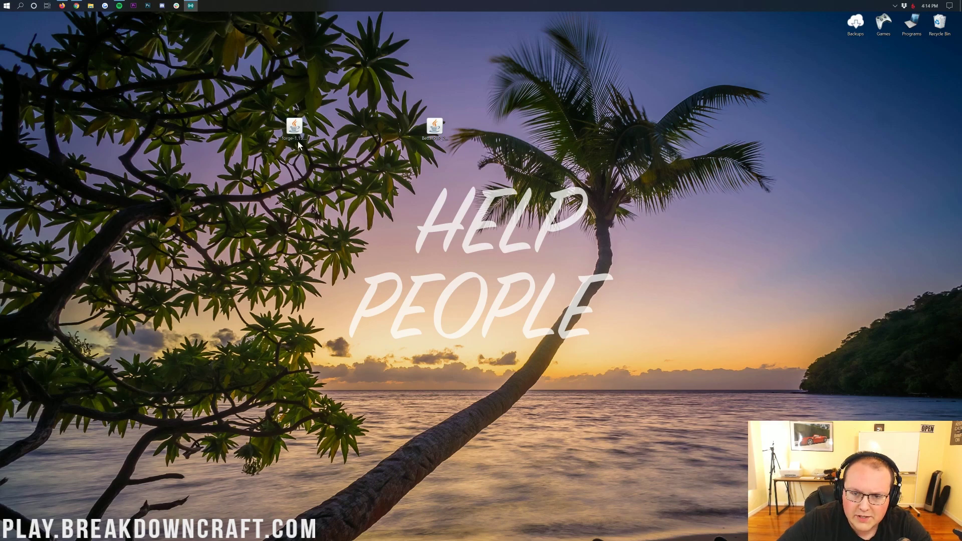
pyautogui.click(78, 13)
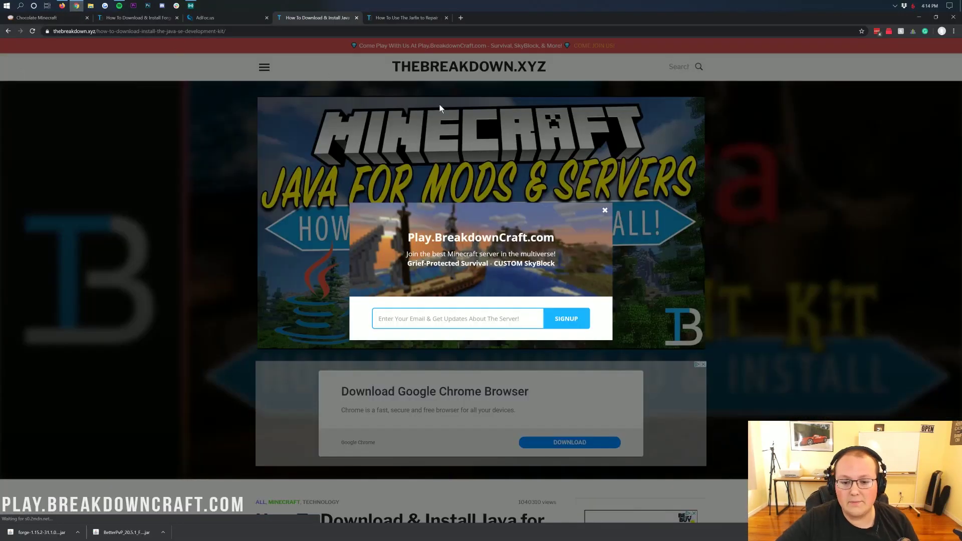
pyautogui.click(604, 210)
pyautogui.scroll(-5, 378, 244)
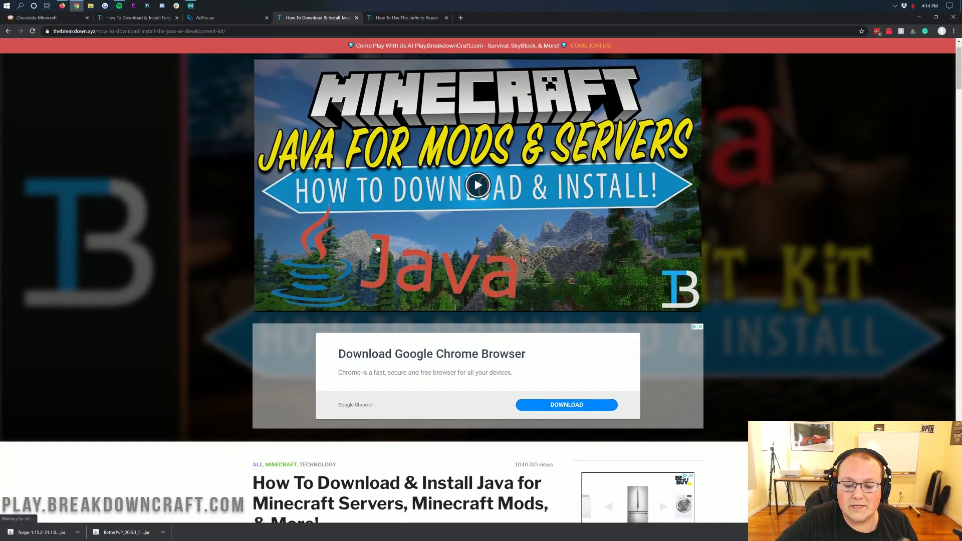
pyautogui.moveTo(428, 278); pyautogui.dragTo(515, 278)
pyautogui.click(537, 172)
pyautogui.scroll(-2, 536, 172)
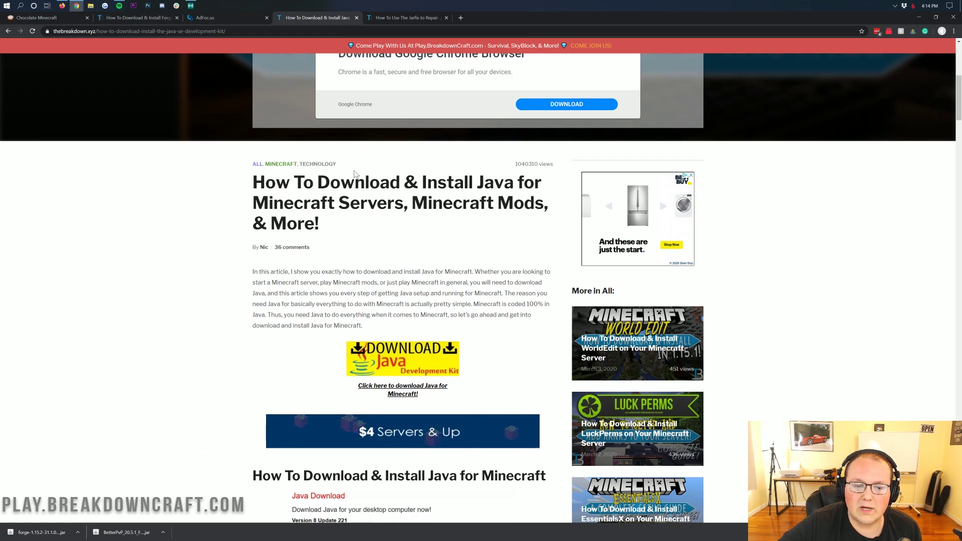
pyautogui.scroll(-1, 521, 204)
pyautogui.scroll(-1, 521, 204)
pyautogui.scroll(2, 521, 203)
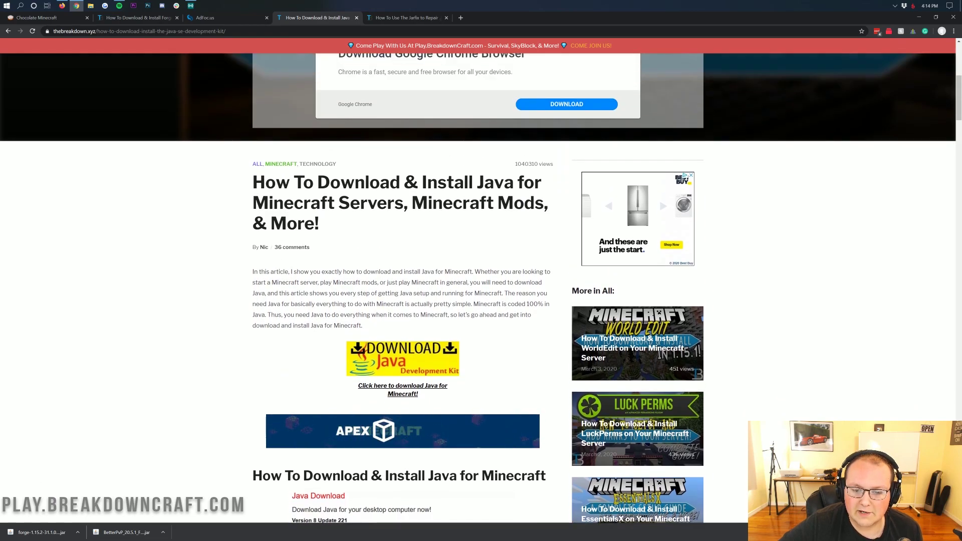
pyautogui.scroll(-15, 481, 210)
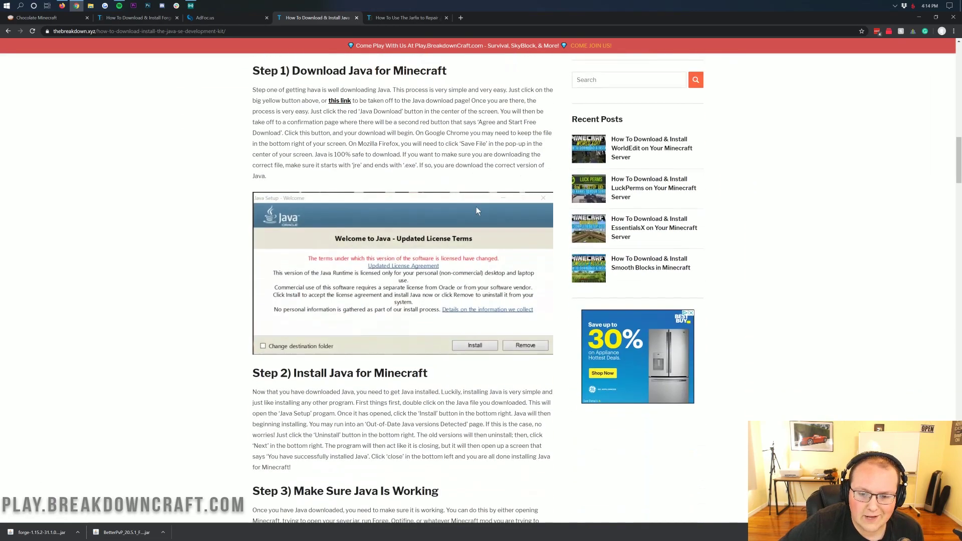
pyautogui.scroll(20, 477, 211)
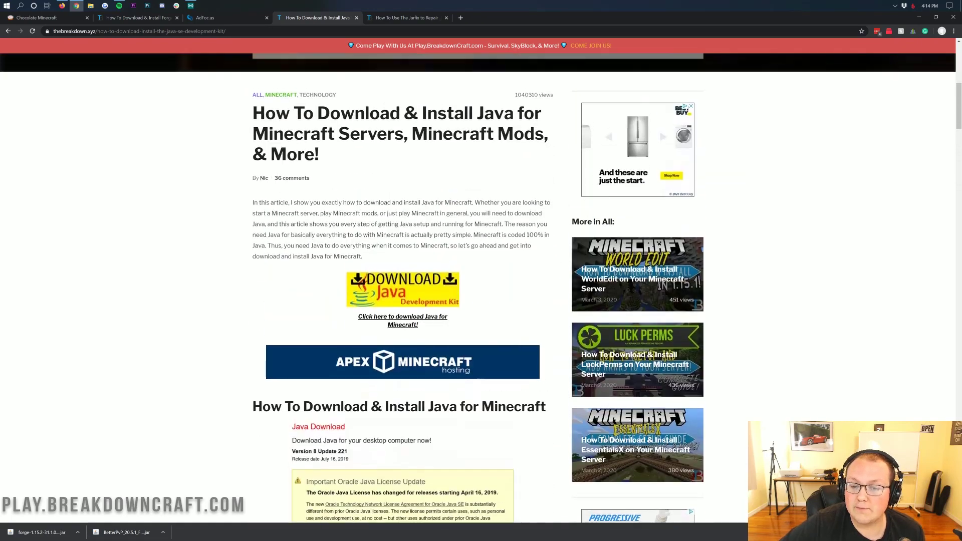
pyautogui.scroll(2, 478, 211)
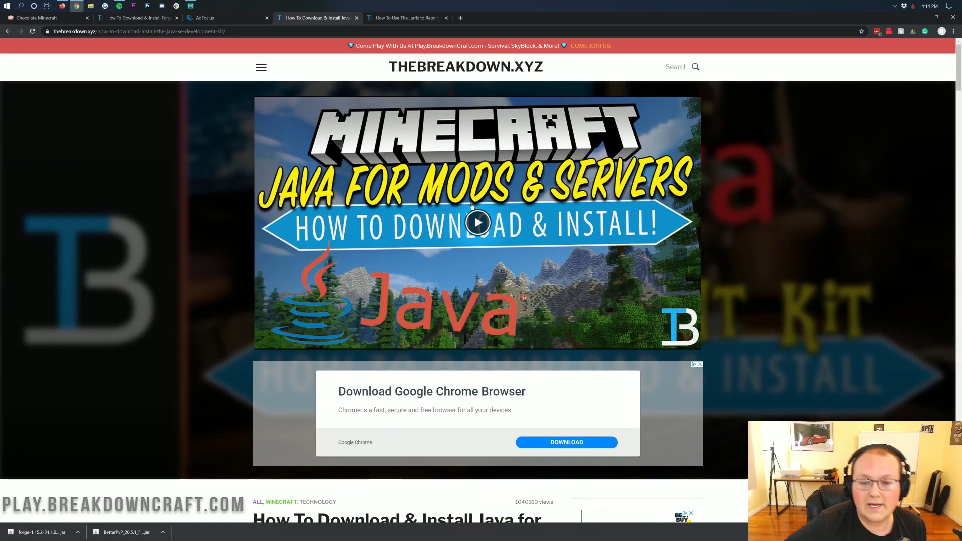
# Review the guide on using Jarfix to repair .jar files, rechecking the Java installation page
pyautogui.click(399, 18)
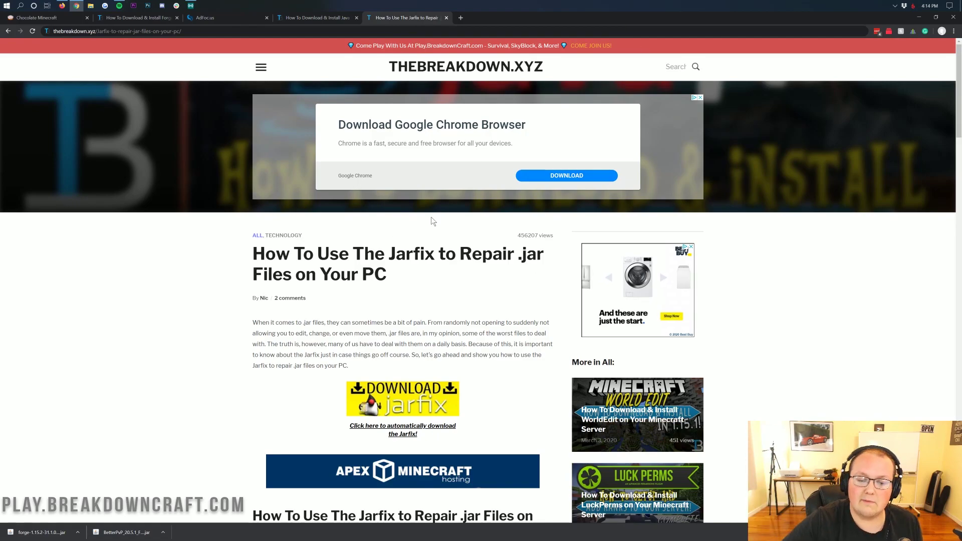
pyautogui.scroll(-10, 432, 221)
pyautogui.scroll(-6, 432, 221)
pyautogui.scroll(11, 482, 288)
pyautogui.scroll(6, 484, 291)
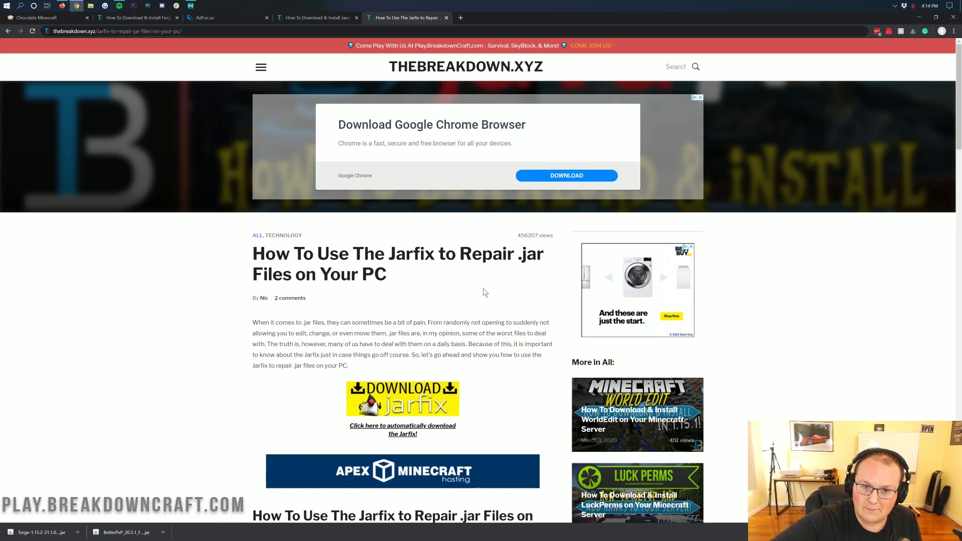
pyautogui.click(286, 22)
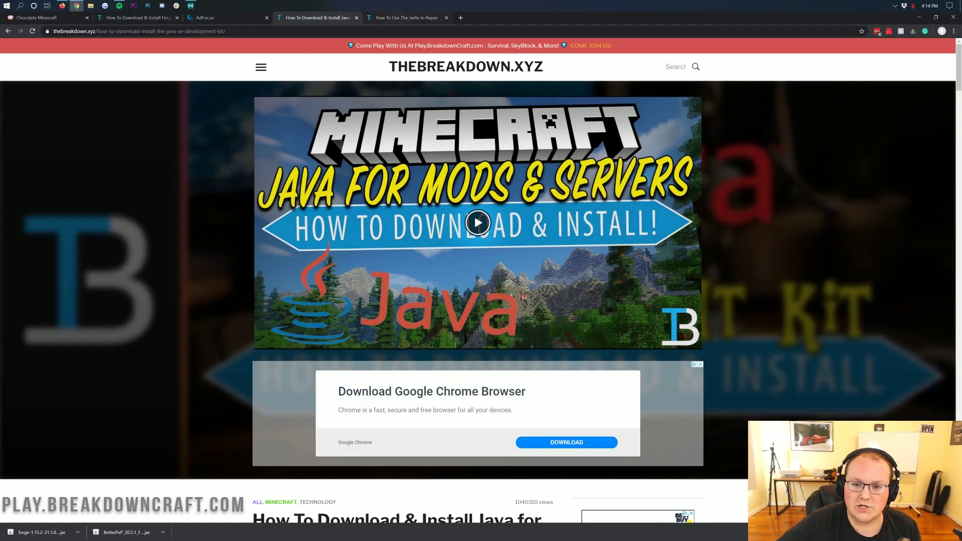
pyautogui.click(404, 18)
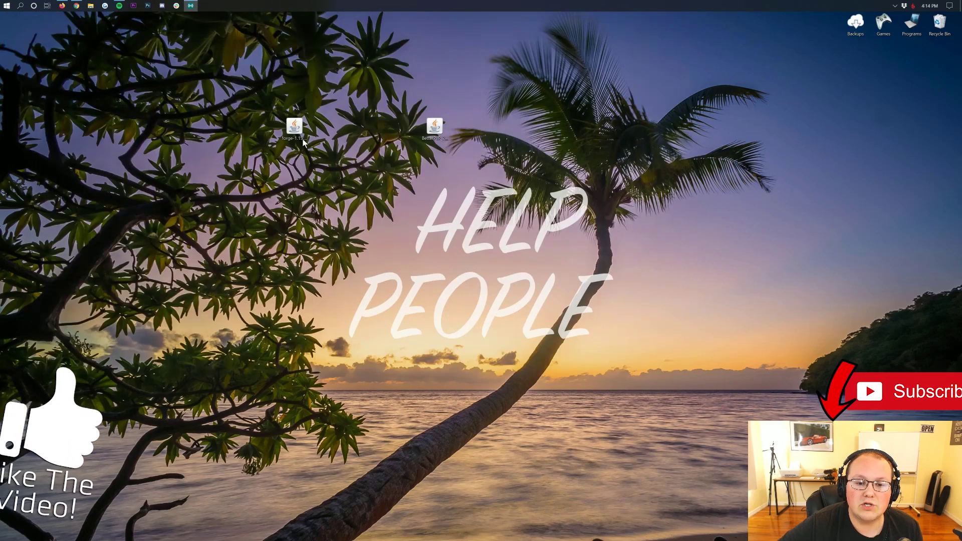
# Launch the Forge installer jar with Java(TM) Platform SE binary and install the Forge client in the default .minecraft folder
pyautogui.rightClick(301, 133)
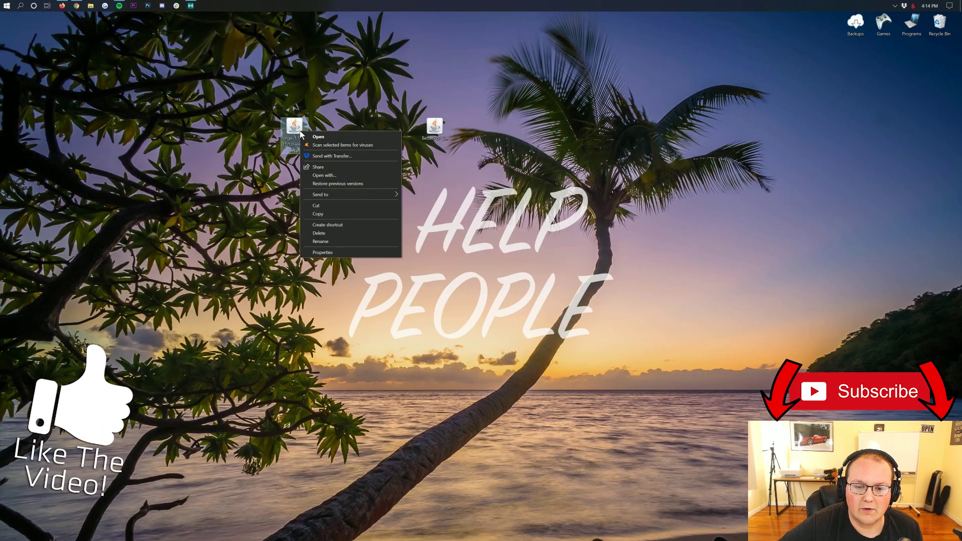
pyautogui.click(318, 175)
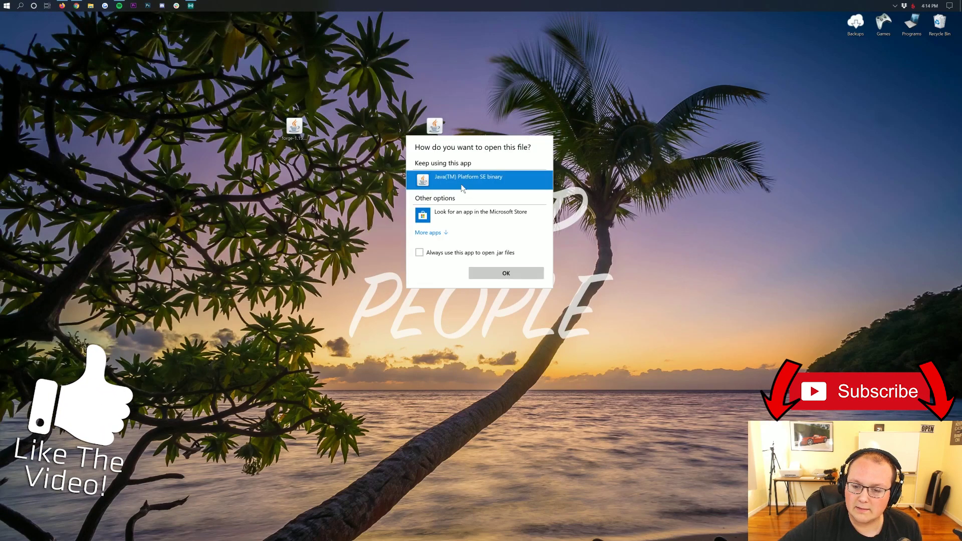
pyautogui.click(505, 274)
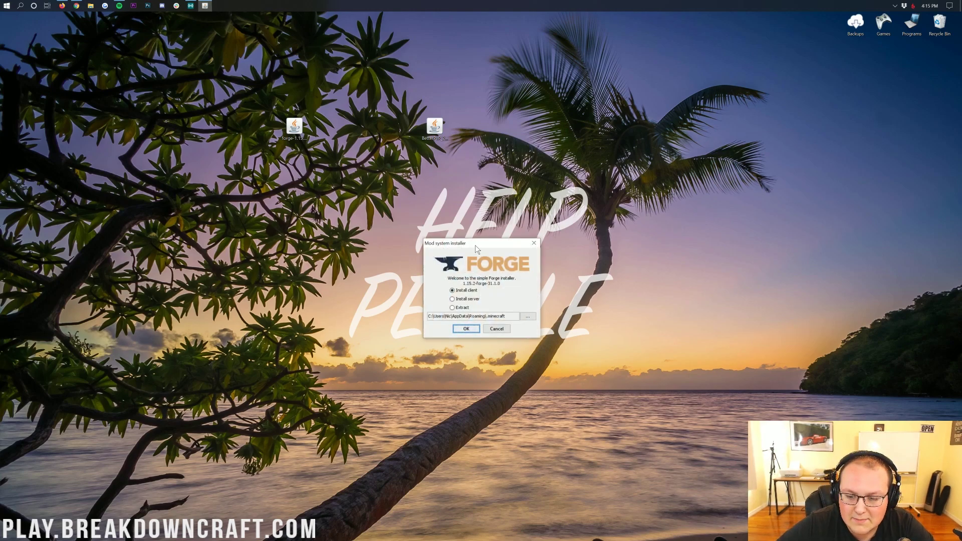
pyautogui.click(474, 293)
pyautogui.click(472, 329)
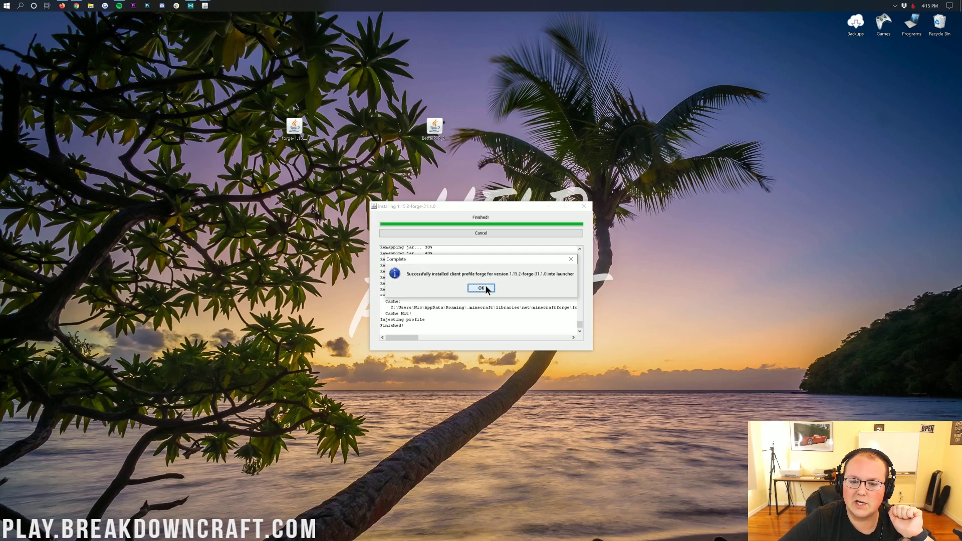
pyautogui.click(485, 285)
# Clear the Forge installer jar off the desktop while keeping the Better PVP jar, and open the Minecraft Launcher
pyautogui.moveTo(294, 126); pyautogui.dragTo(551, 60)
pyautogui.moveTo(434, 126); pyautogui.dragTo(443, 83)
pyautogui.click(5, 5)
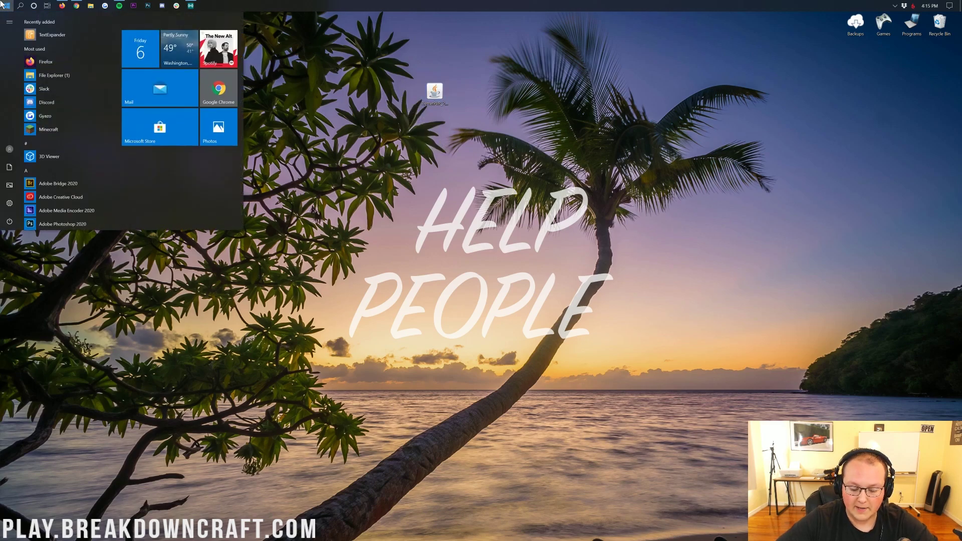
pyautogui.write('%appdata%')
pyautogui.press('Return')
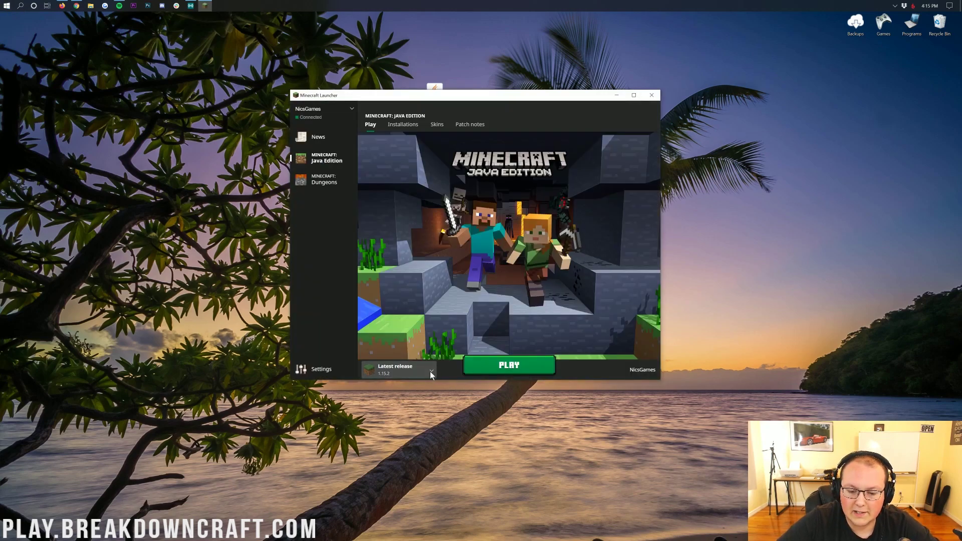
# Select the forge profile with version 1.15.2-forge-31.1.0 as the installation to play
pyautogui.click(430, 372)
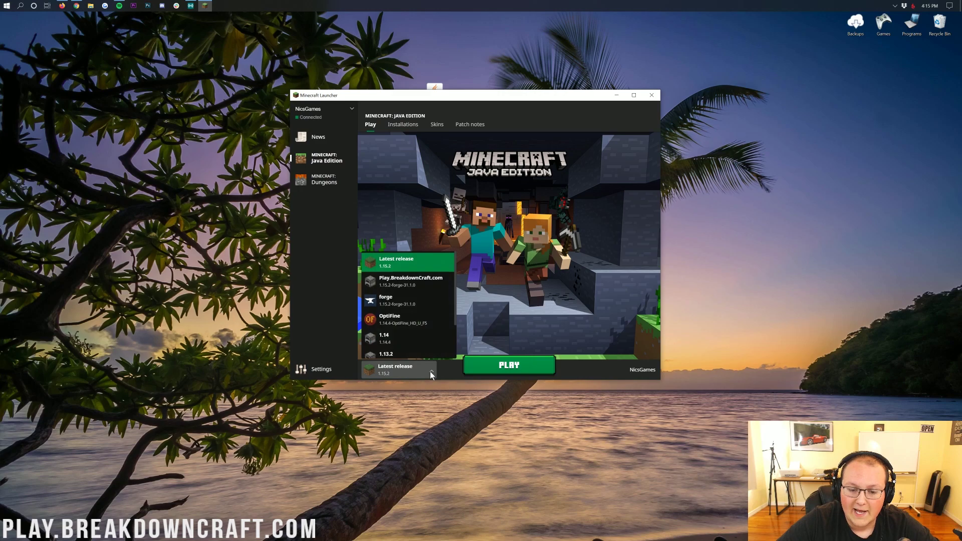
pyautogui.click(393, 307)
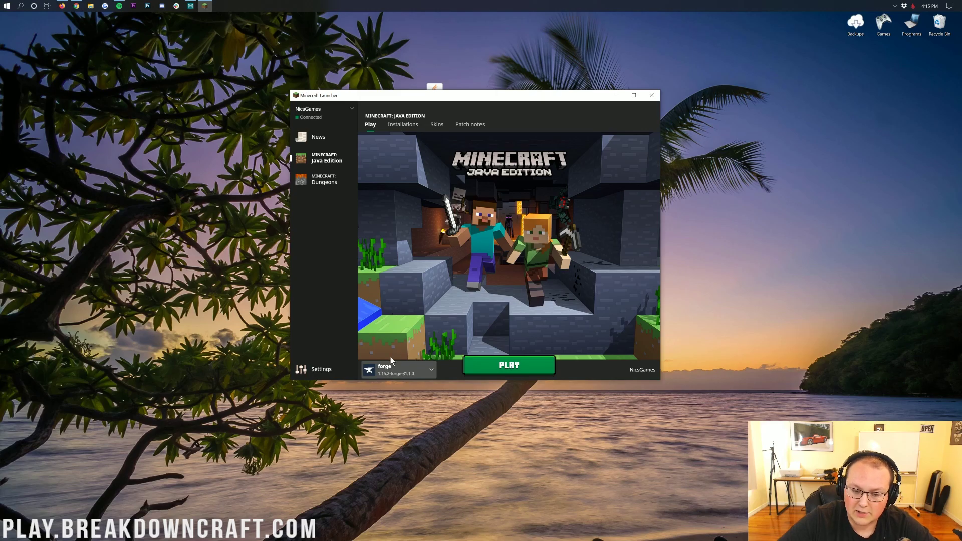
pyautogui.click(391, 359)
pyautogui.click(411, 315)
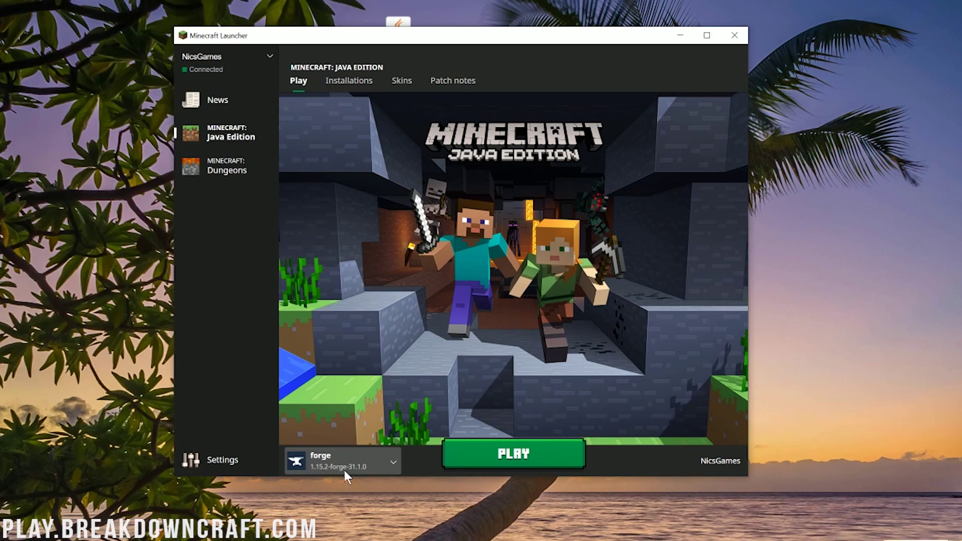
# Delete the existing Play.BreakdownCraft.com installation from the launcher's installations
pyautogui.click(365, 88)
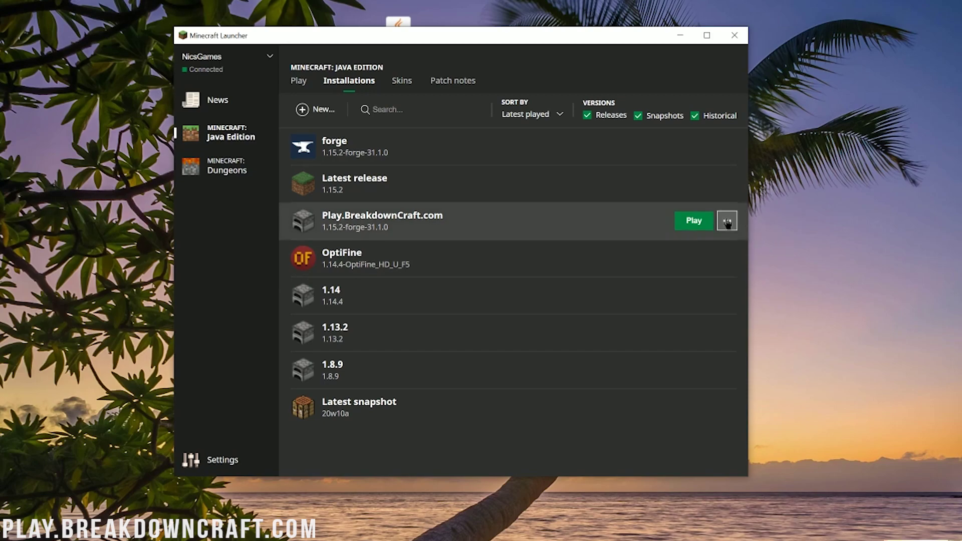
pyautogui.click(727, 220)
pyautogui.click(710, 284)
pyautogui.click(481, 291)
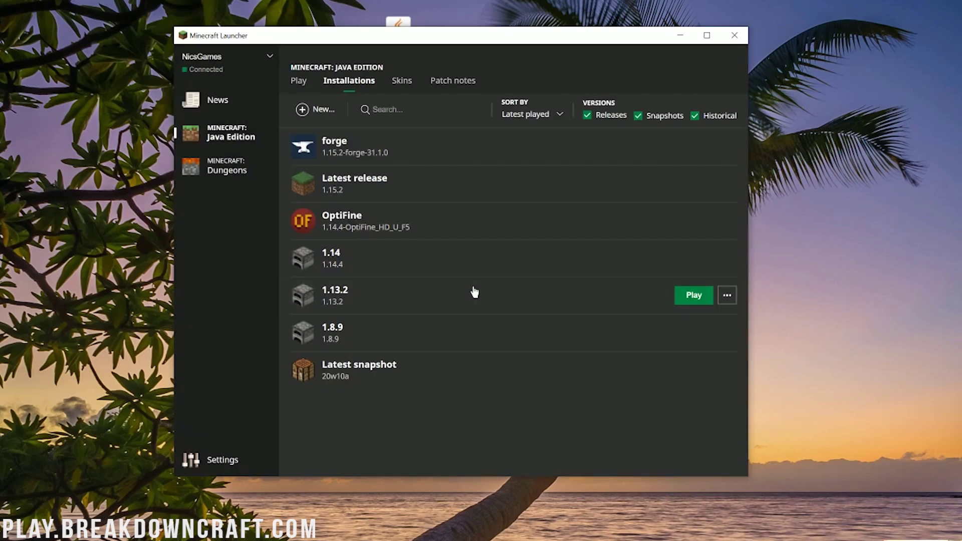
# Start a new launcher installation and name it Play.BreakdownCraft.com
pyautogui.click(321, 109)
pyautogui.click(370, 162)
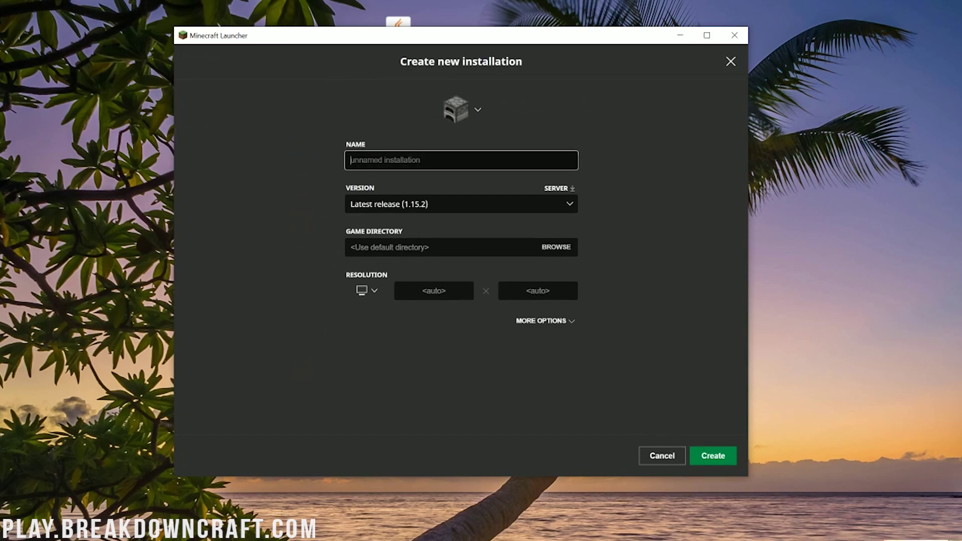
pyautogui.write('Play.BreakdownCraft.com')
pyautogui.hotkey('ctrl', 'a')
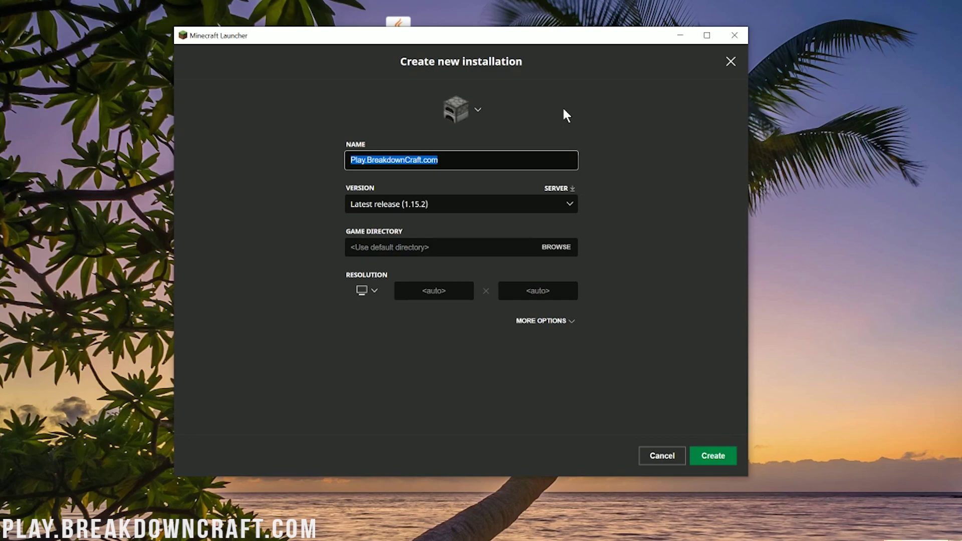
pyautogui.moveTo(295, 160); pyautogui.dragTo(443, 168)
# Set the version to release 1.15.2-forge-31.1.14 and the resolution to 1920x1080, and create the installation
pyautogui.click(422, 206)
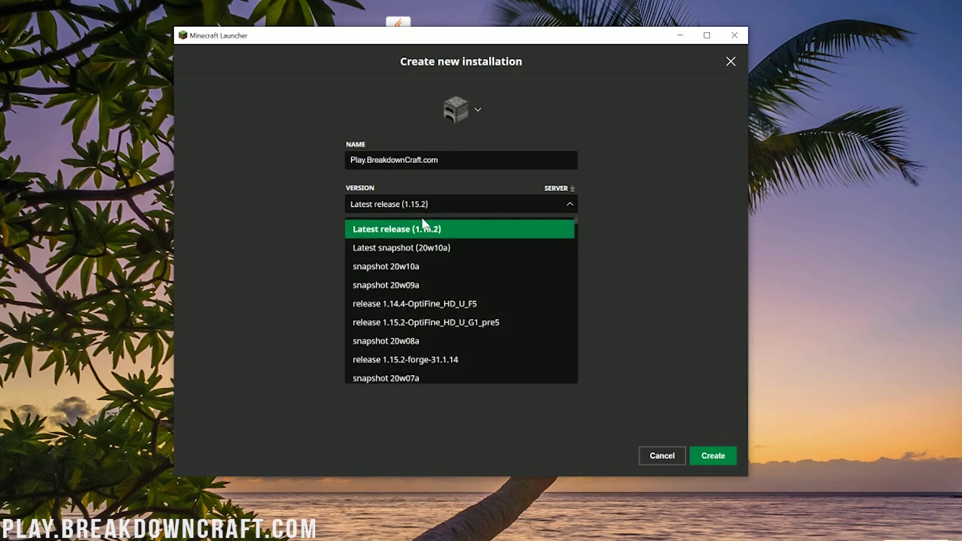
pyautogui.scroll(-2, 437, 257)
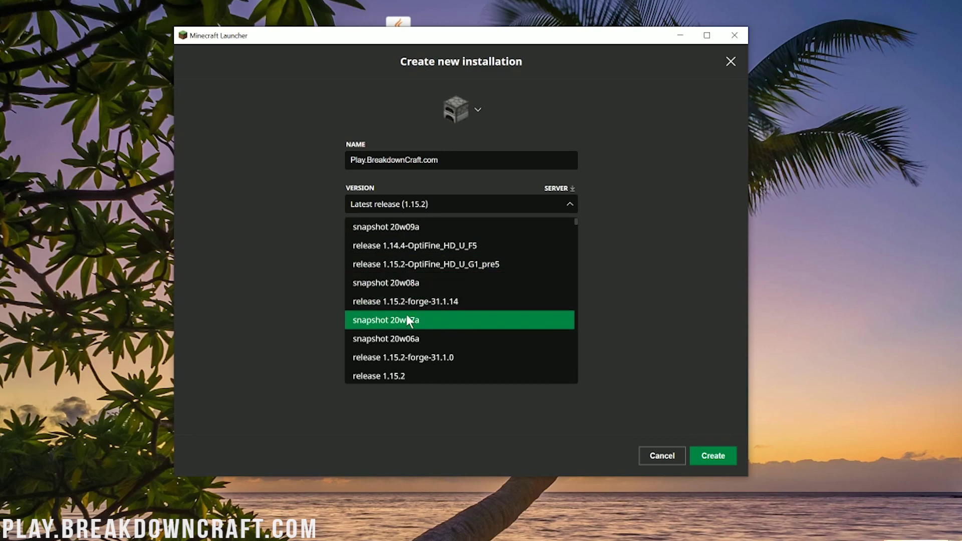
pyautogui.click(416, 303)
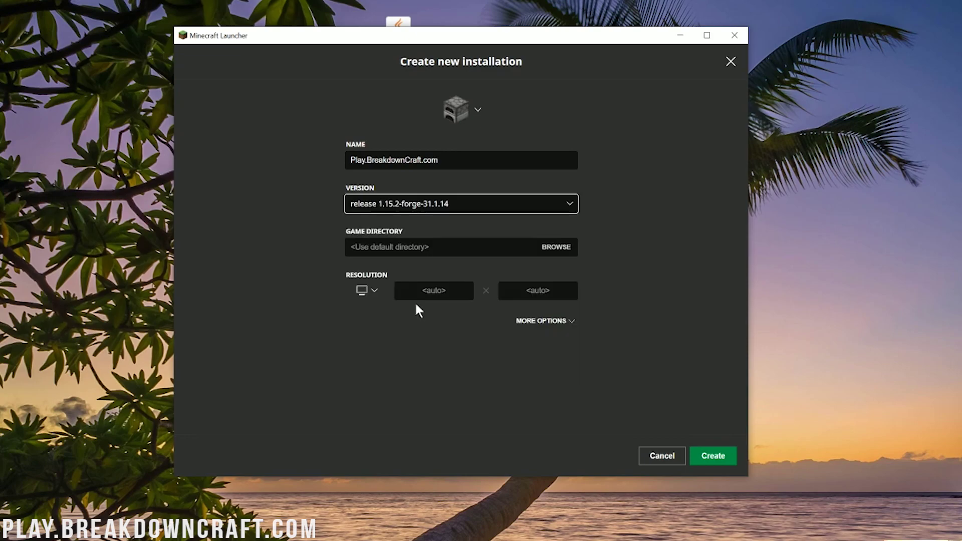
pyautogui.click(361, 294)
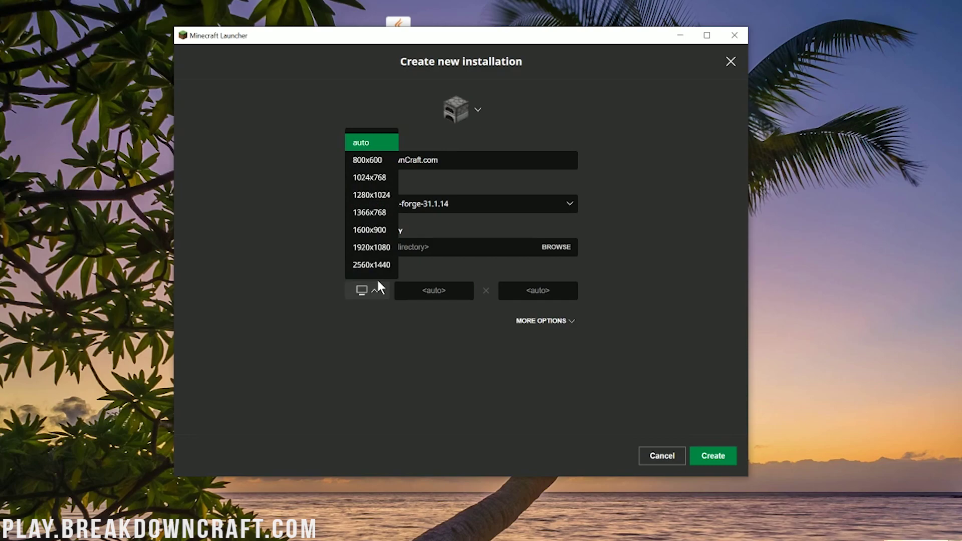
pyautogui.click(371, 247)
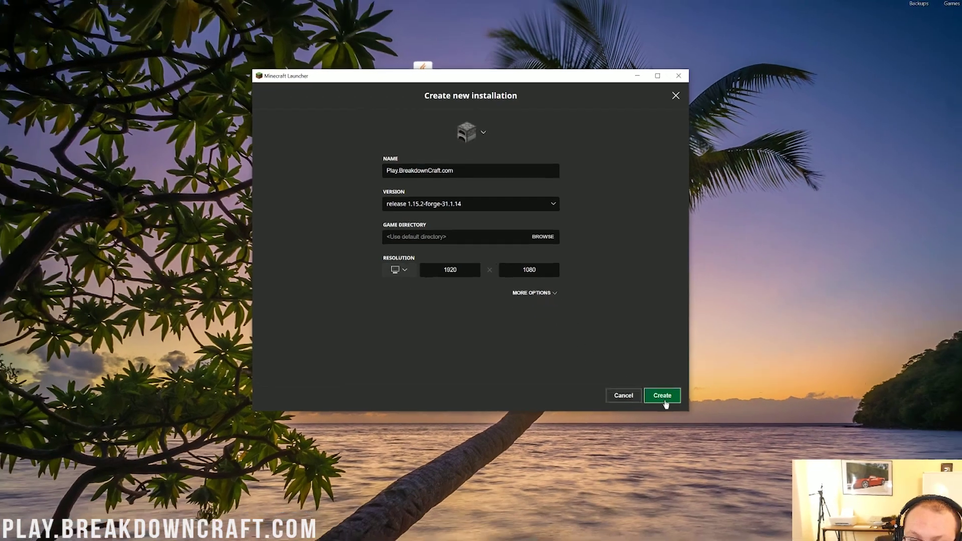
pyautogui.click(717, 464)
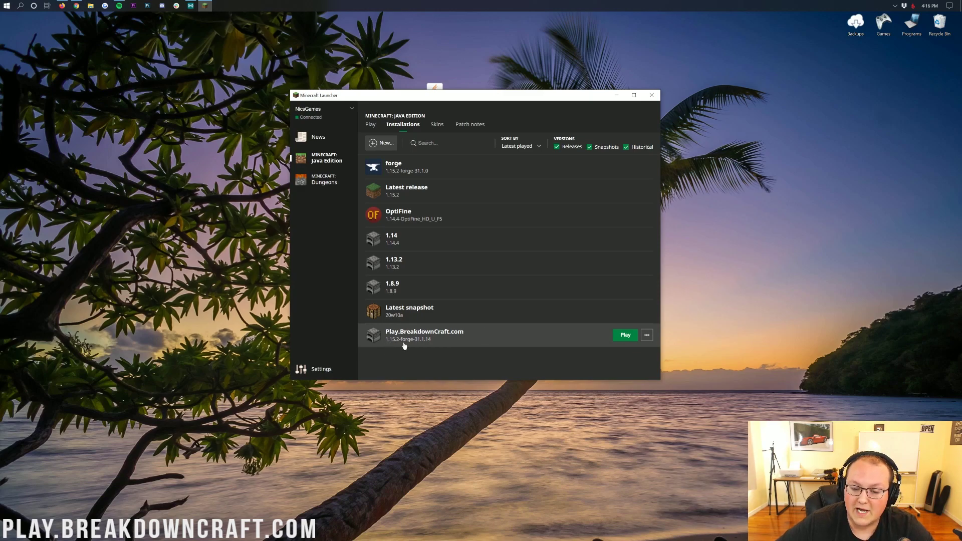
# Launch the Play.BreakdownCraft.com installation and open the mods folder from the game's mod list after viewing the Lucky Block details
pyautogui.click(625, 336)
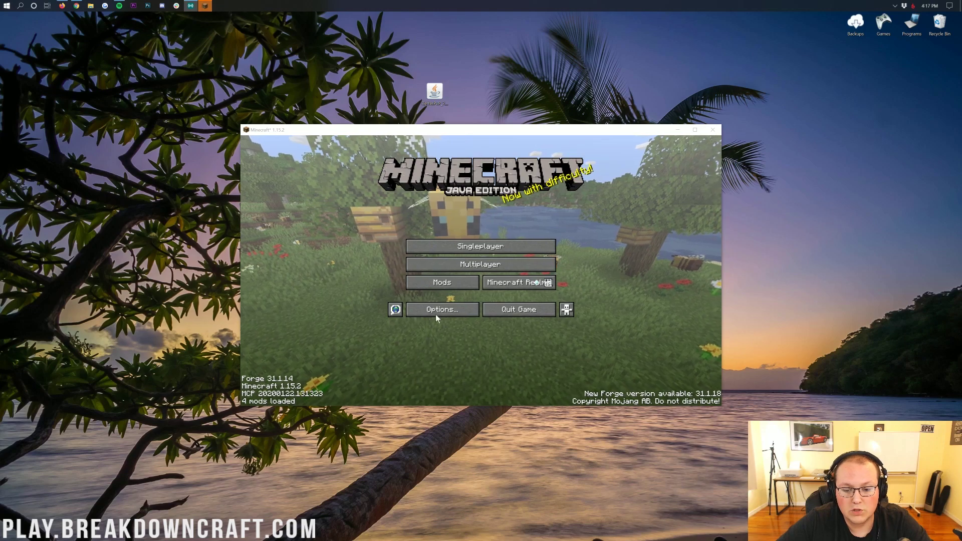
pyautogui.click(457, 287)
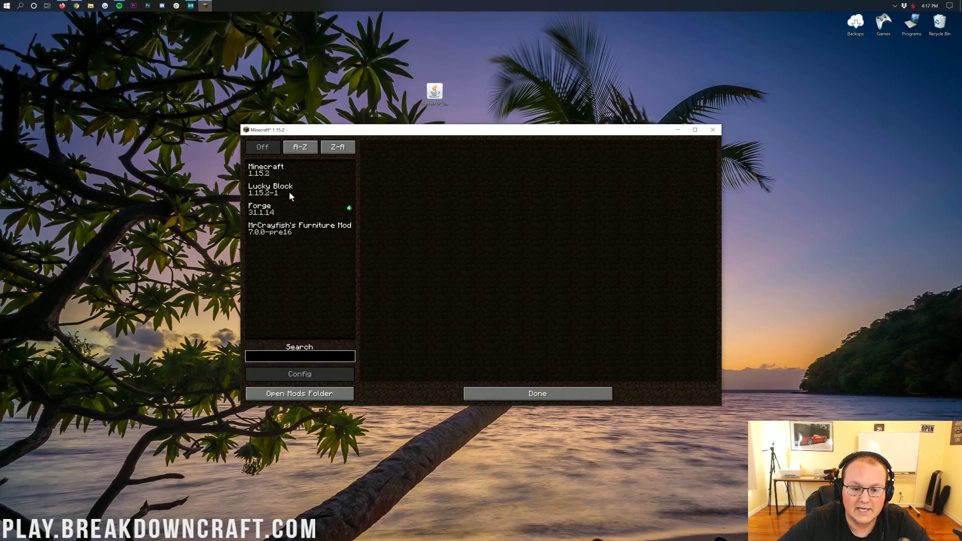
pyautogui.click(315, 189)
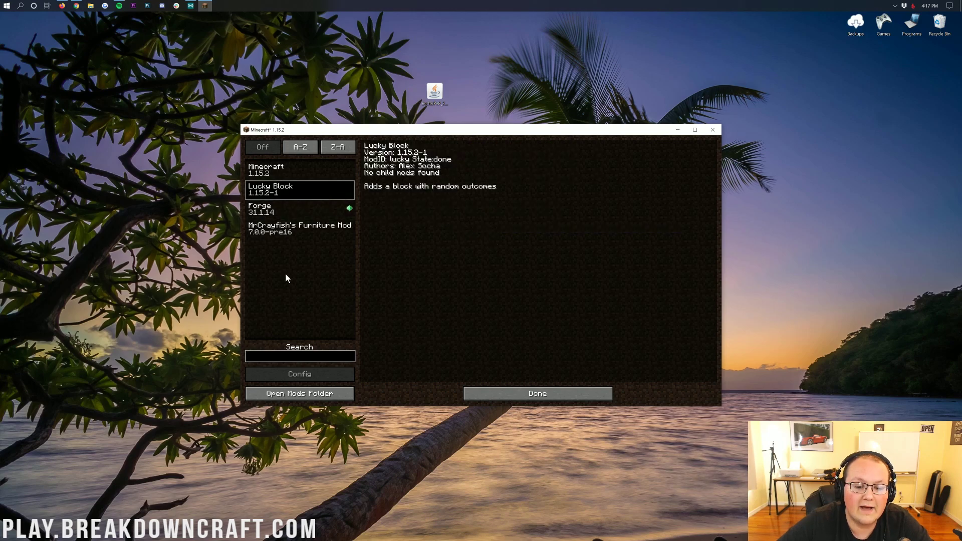
pyautogui.click(300, 393)
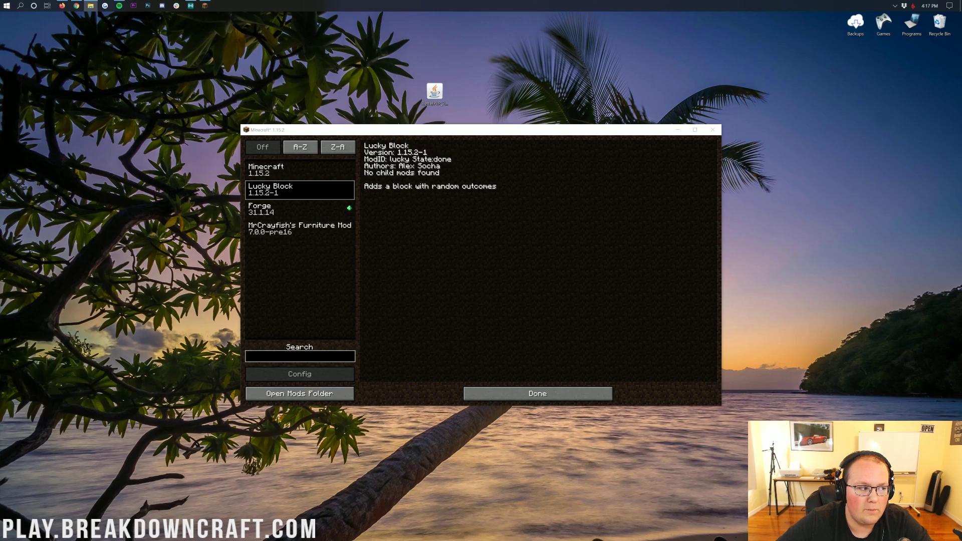
# Delete the existing furniture and Lucky Block mod files from the mods folder
pyautogui.click(412, 202)
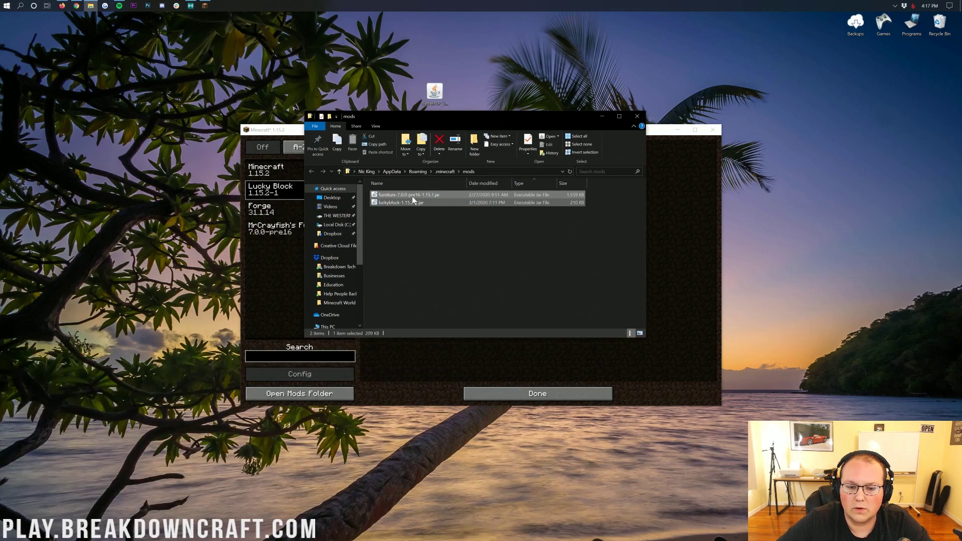
pyautogui.hotkey('ctrl', 'a')
pyautogui.press('Delete')
# Put the Better PVP mod file from the desktop into the mods folder and close the folder
pyautogui.click(434, 95)
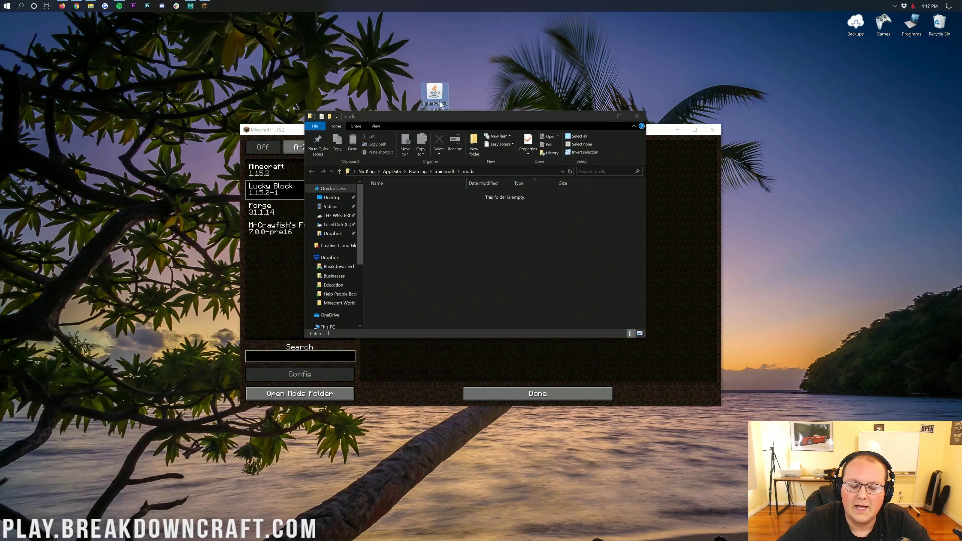
pyautogui.moveTo(435, 107); pyautogui.dragTo(423, 62)
pyautogui.moveTo(424, 62); pyautogui.dragTo(373, 216)
pyautogui.click(637, 115)
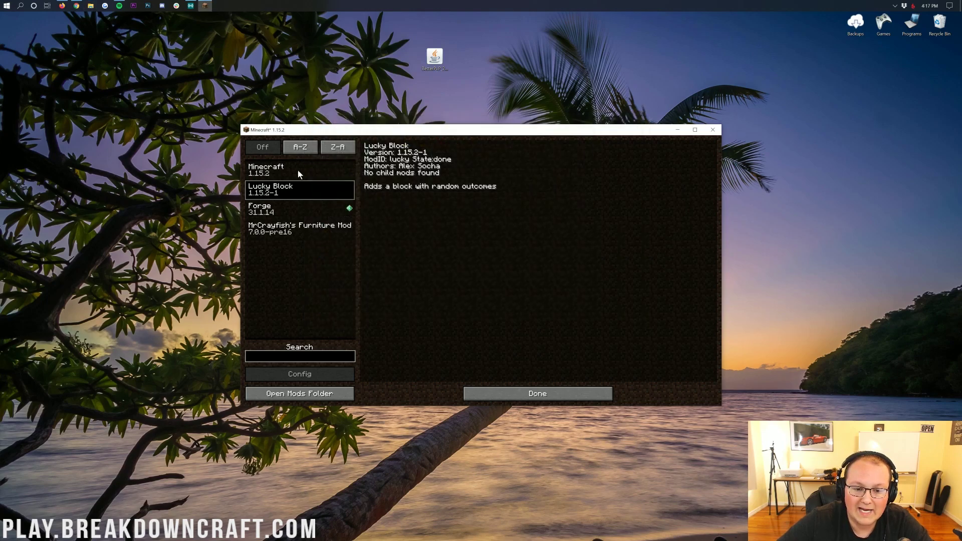
# Return from the mod list to the title screen and close the game
pyautogui.click(538, 394)
pyautogui.click(441, 279)
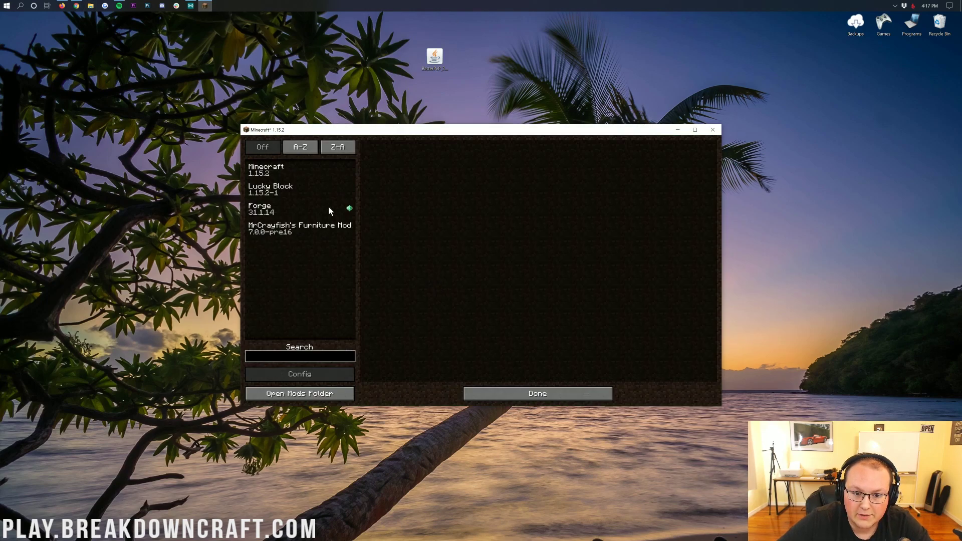
pyautogui.click(539, 395)
pyautogui.click(448, 283)
pyautogui.click(468, 393)
pyautogui.click(473, 287)
pyautogui.click(526, 392)
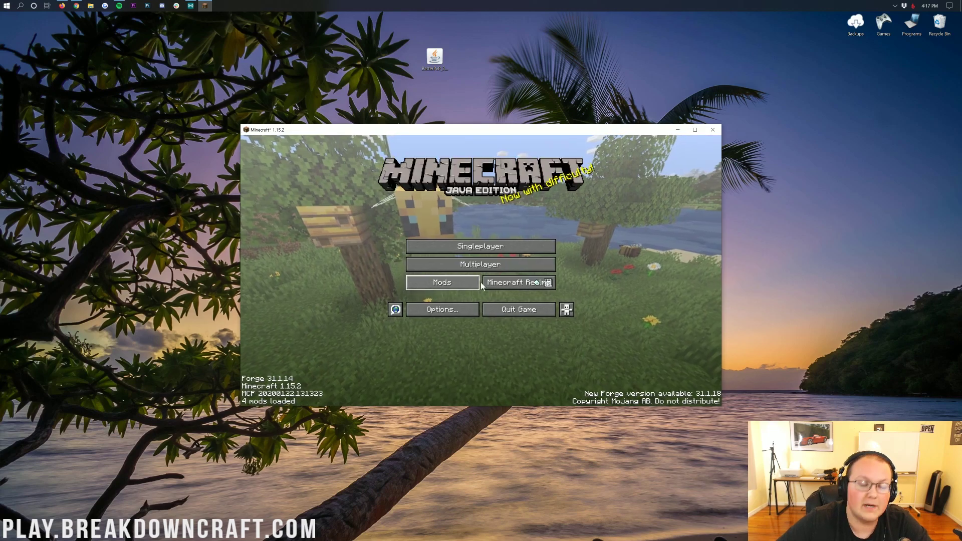
pyautogui.click(713, 130)
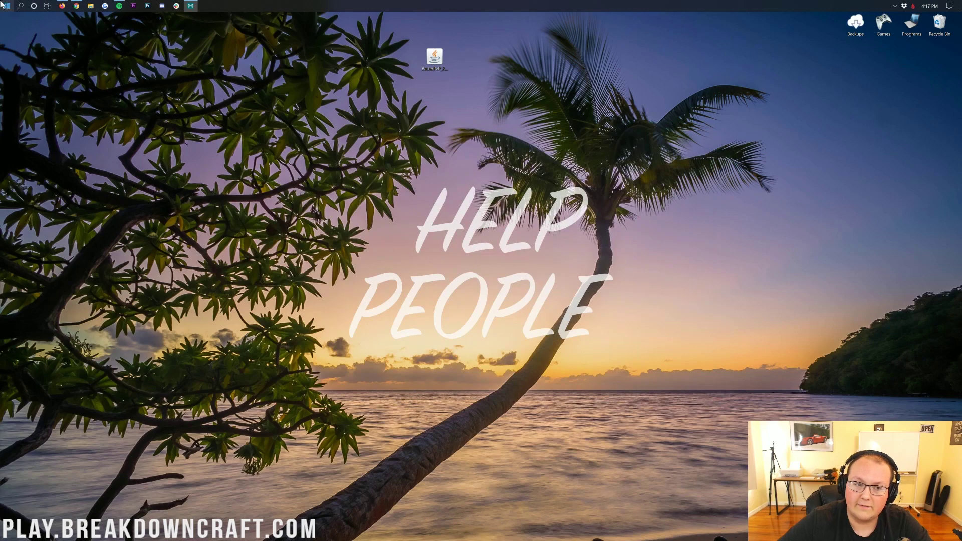
# Reopen the Minecraft launcher and launch the Play.BreakdownCraft.com installation
pyautogui.click(4, 5)
pyautogui.write('minecraft')
pyautogui.press('Return')
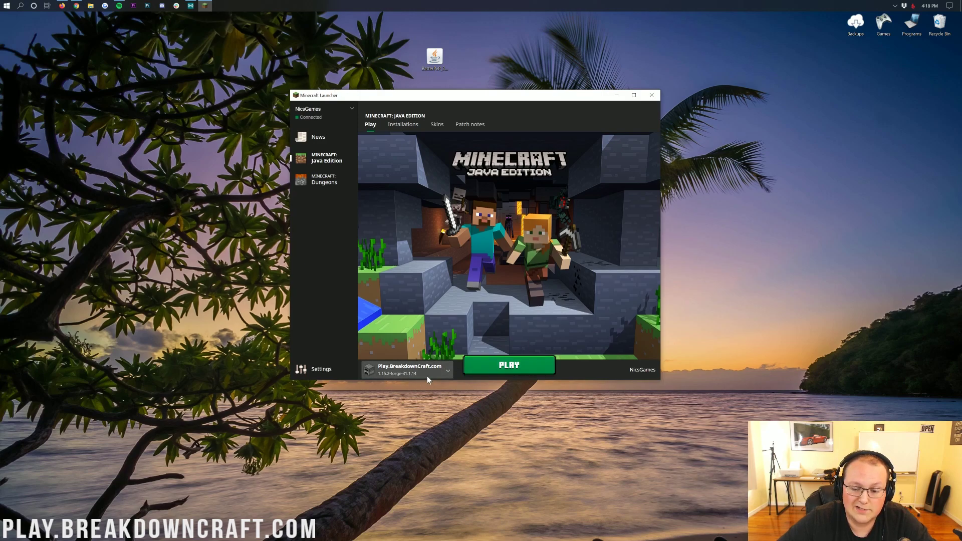
pyautogui.click(427, 376)
pyautogui.click(405, 265)
pyautogui.click(516, 360)
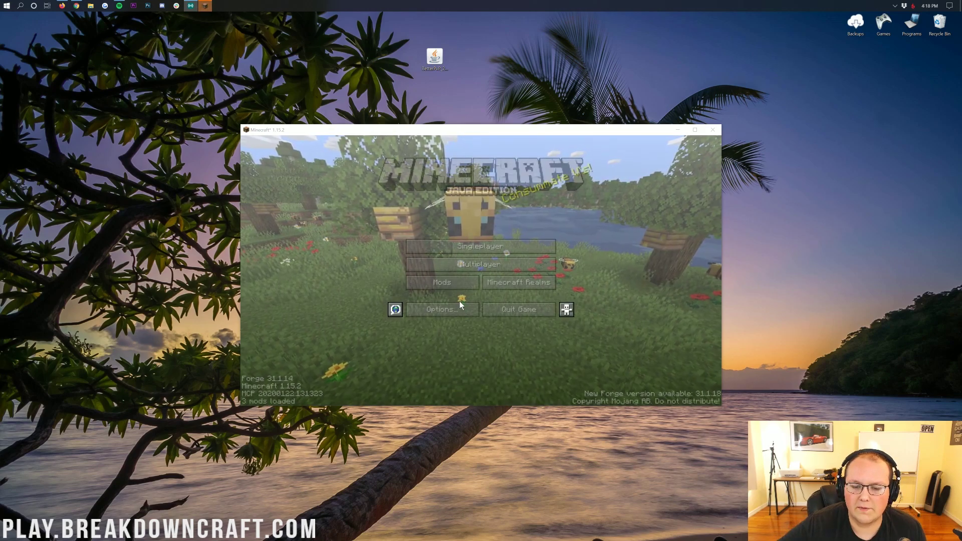
# View the Better PVP Mod entry in the game's mod list and return to the title screen
pyautogui.click(451, 285)
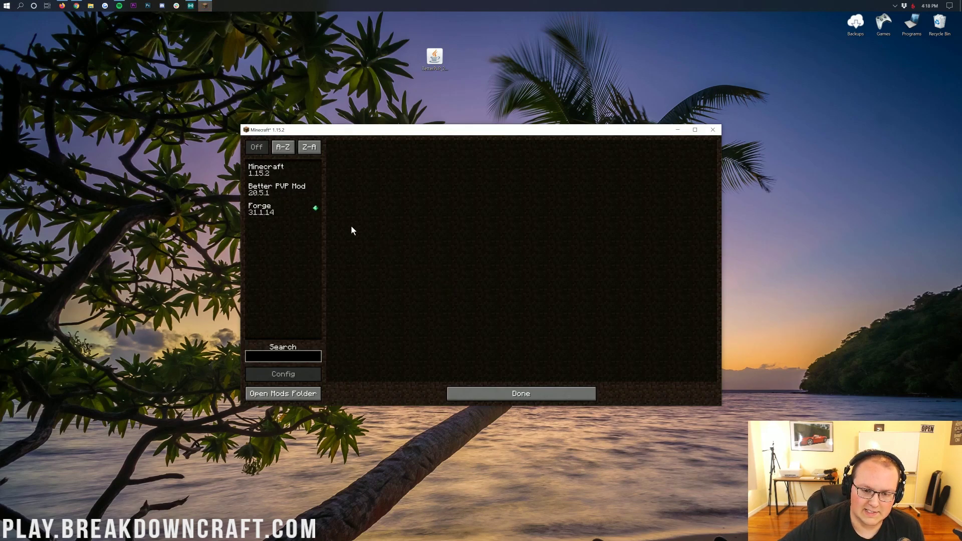
pyautogui.click(283, 200)
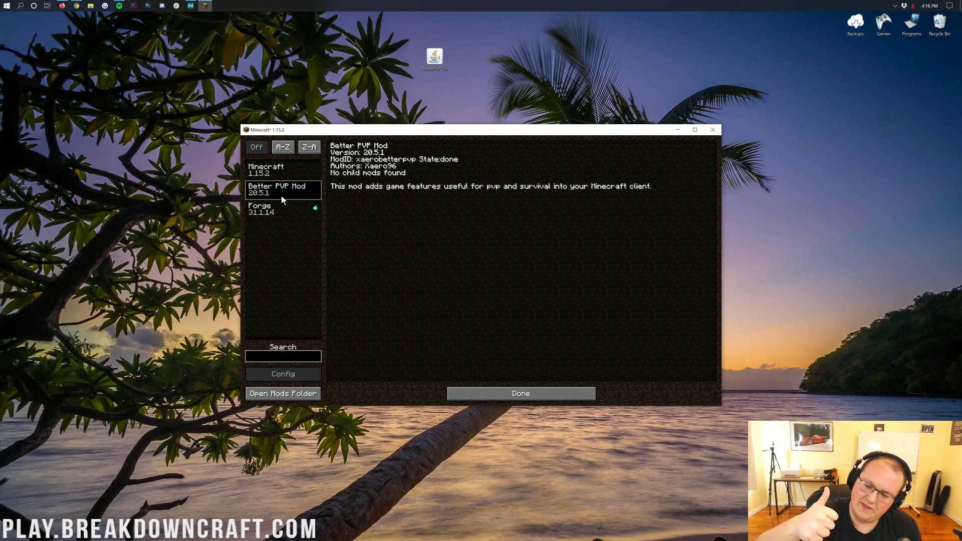
pyautogui.click(498, 392)
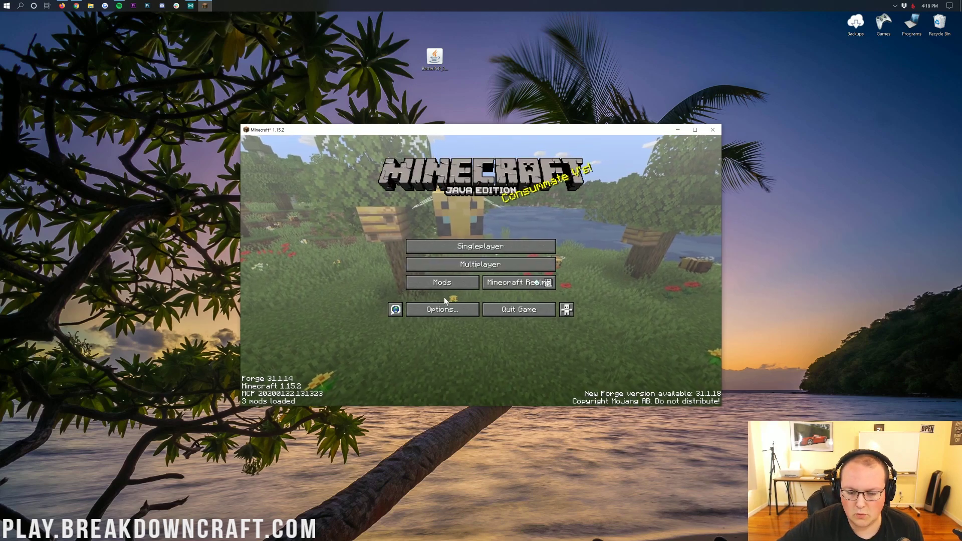
# Review the Better PVP Mod and Xaero's Minimap key bindings in the control settings, and return to the title screen
pyautogui.click(445, 310)
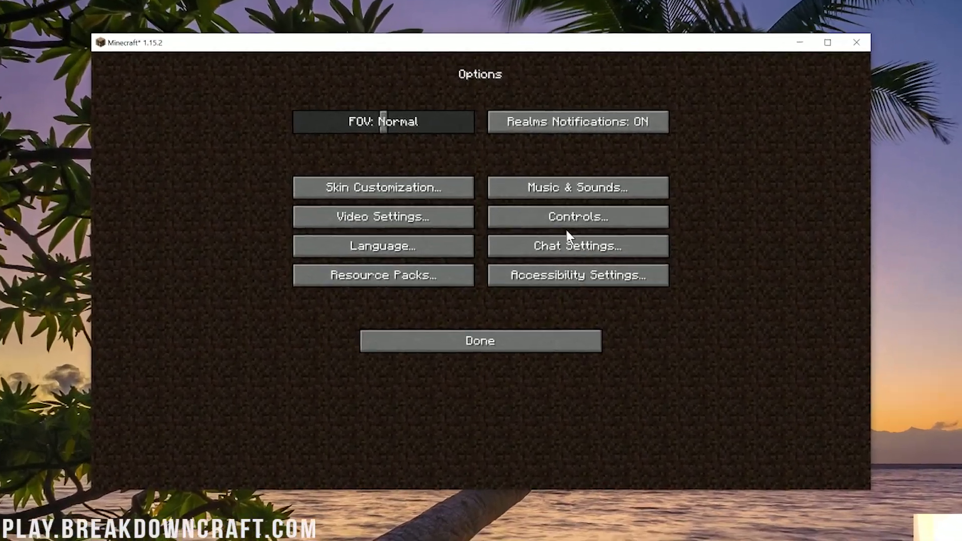
pyautogui.click(568, 223)
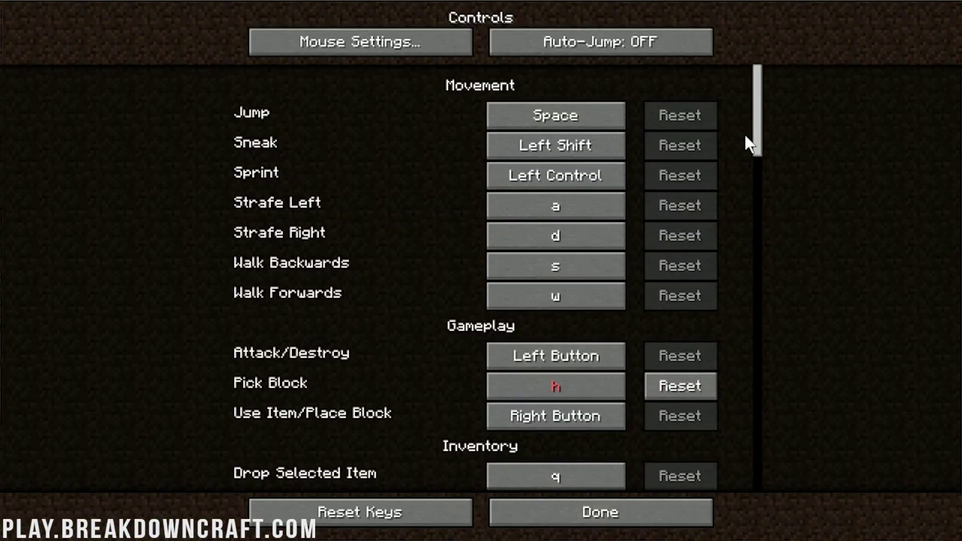
pyautogui.moveTo(751, 150); pyautogui.dragTo(777, 405)
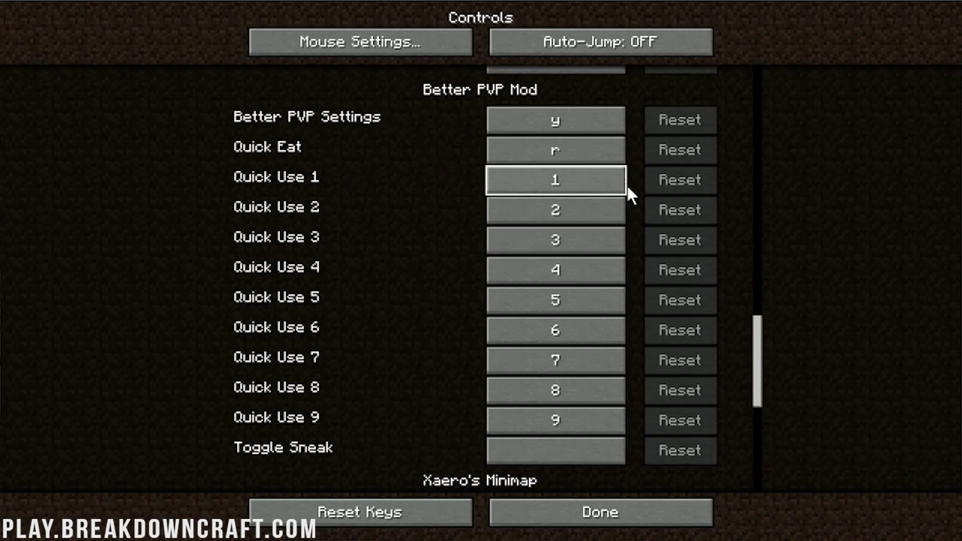
pyautogui.moveTo(763, 338); pyautogui.dragTo(769, 406)
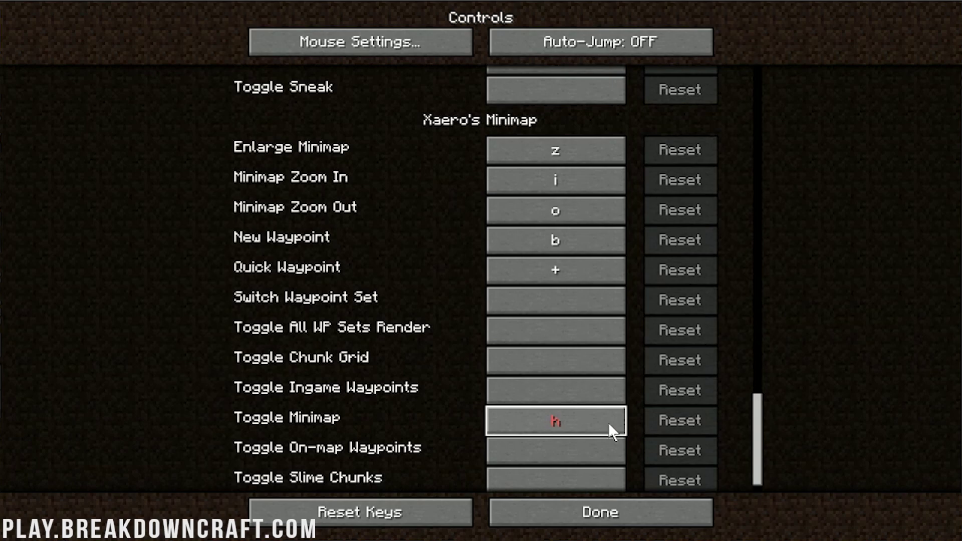
pyautogui.moveTo(762, 441); pyautogui.dragTo(769, 481)
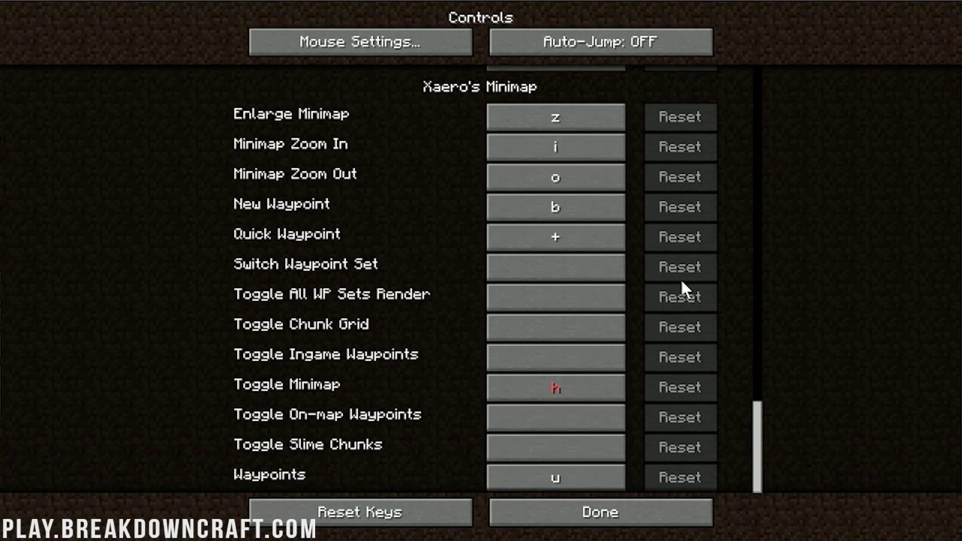
pyautogui.moveTo(767, 436)
pyautogui.mouseDown()
pyautogui.moveTo(764, 300)
pyautogui.moveTo(779, 434)
pyautogui.moveTo(764, 408)
pyautogui.moveTo(769, 445)
pyautogui.mouseUp()
pyautogui.click(615, 517)
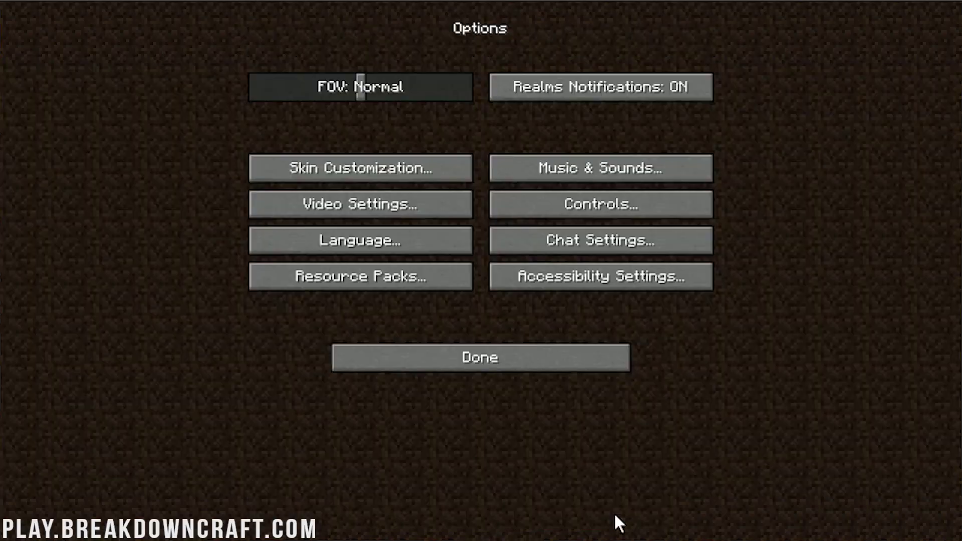
pyautogui.click(490, 356)
# Create a new singleplayer survival world named Better PvP
pyautogui.click(356, 223)
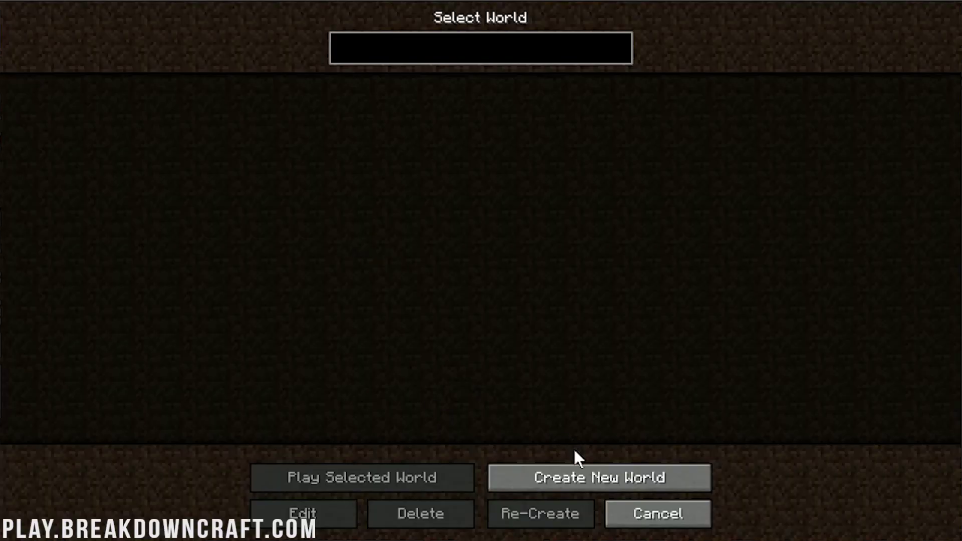
pyautogui.click(579, 474)
pyautogui.hotkey('ctrl', 'a')
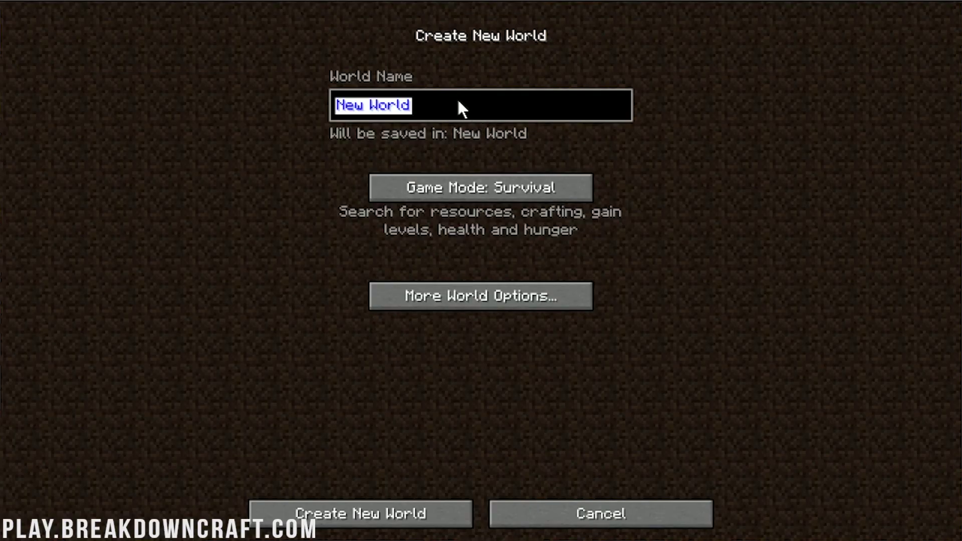
pyautogui.write('Better PvP')
pyautogui.click(507, 180)
pyautogui.click(506, 176)
pyautogui.click(524, 297)
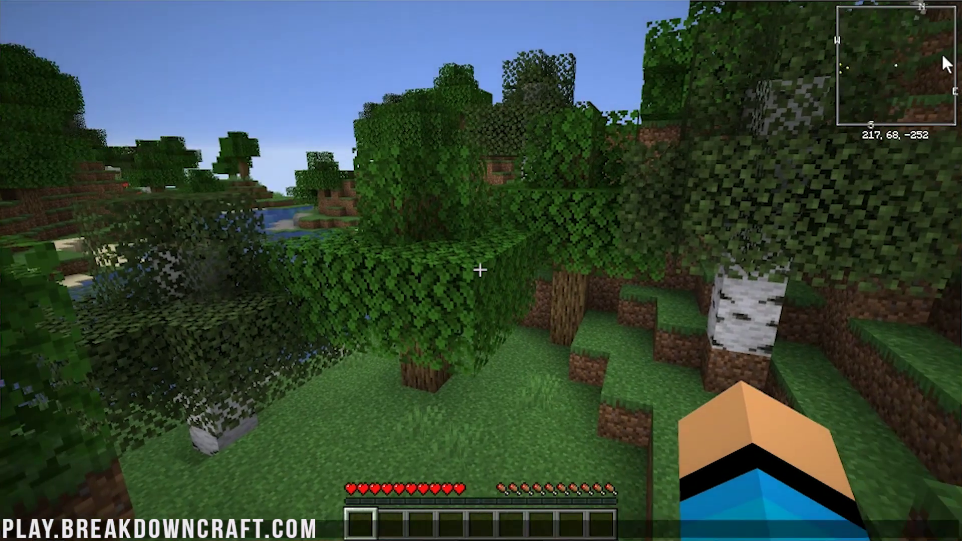
# Walk through the forest to the grassy area beside the water
pyautogui.click(879, 61)
pyautogui.press('w')
pyautogui.press('w')
pyautogui.press('w')
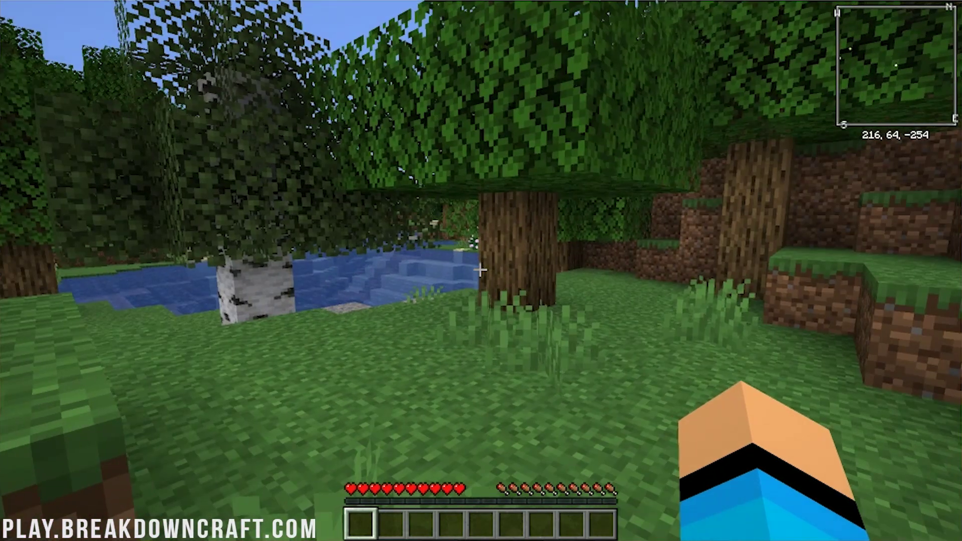
pyautogui.press('w')
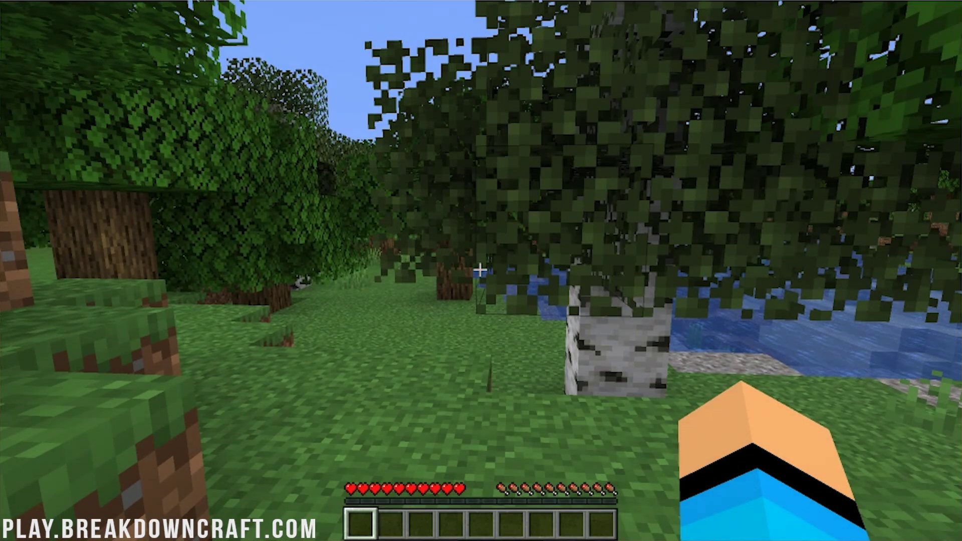
pyautogui.press('w')
pyautogui.press('w')
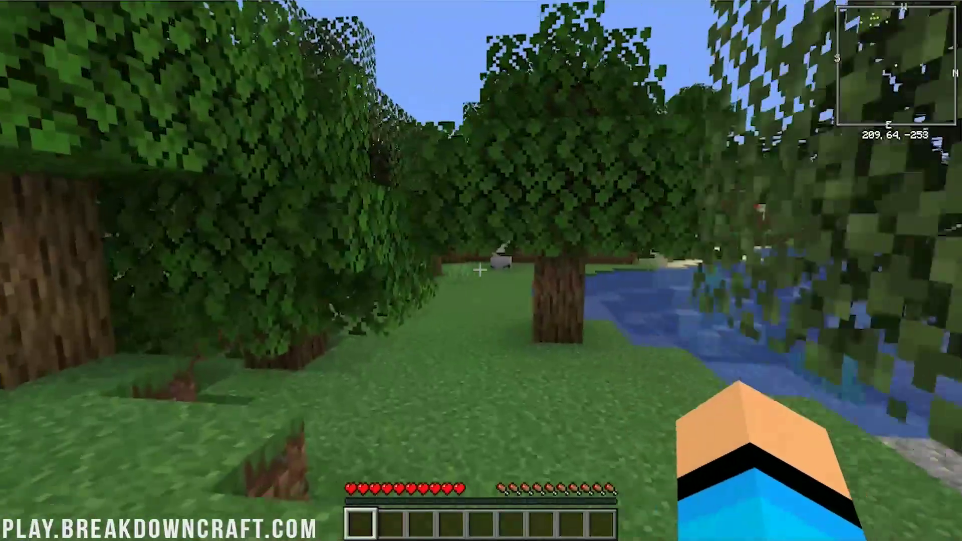
# Create a waypoint named Spawn at 209, 64, -253 and walk a short distance away from it
pyautogui.press('b')
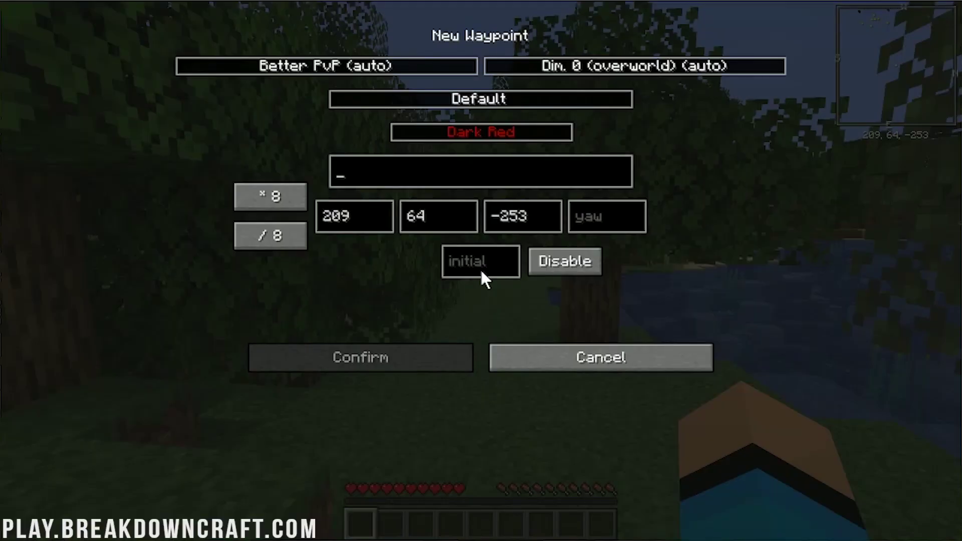
pyautogui.press('Escape')
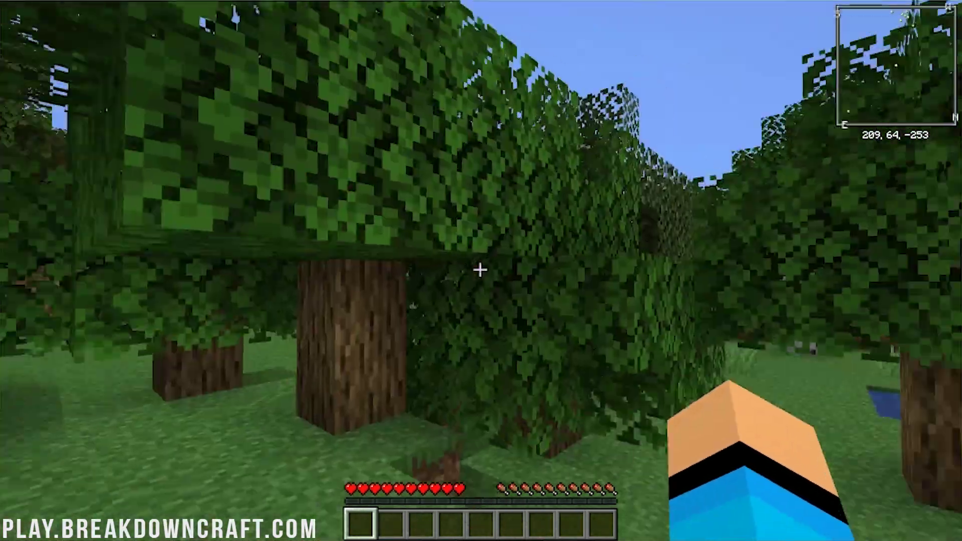
pyautogui.press('b')
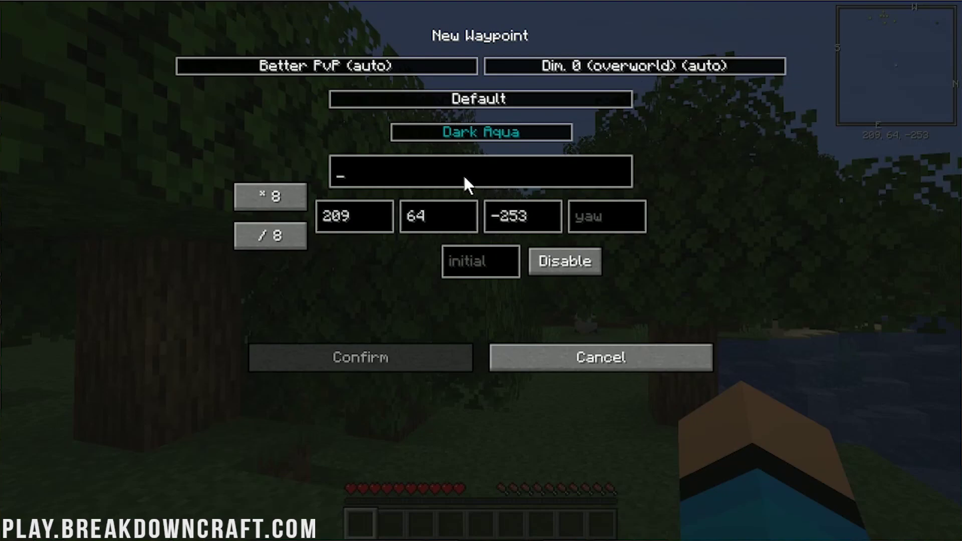
pyautogui.write('Spawn')
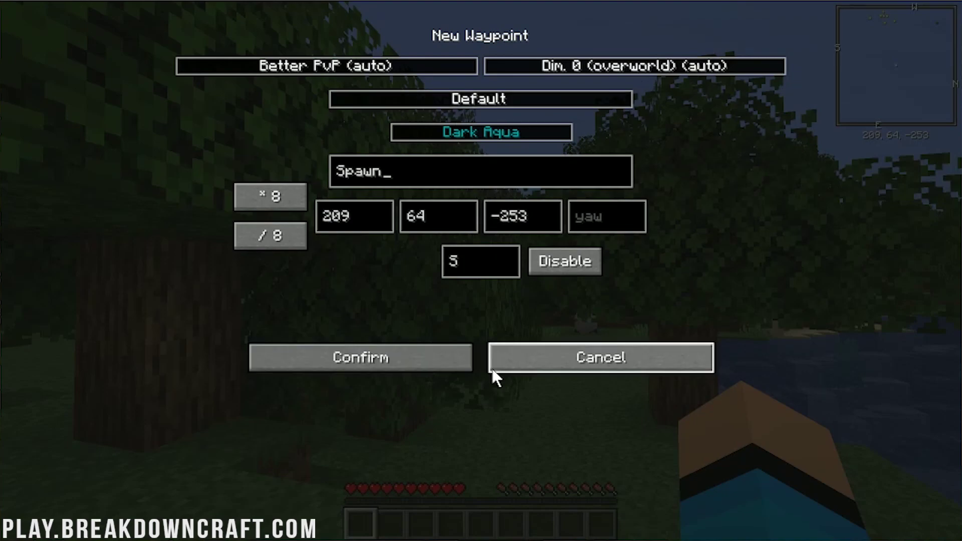
pyautogui.click(452, 362)
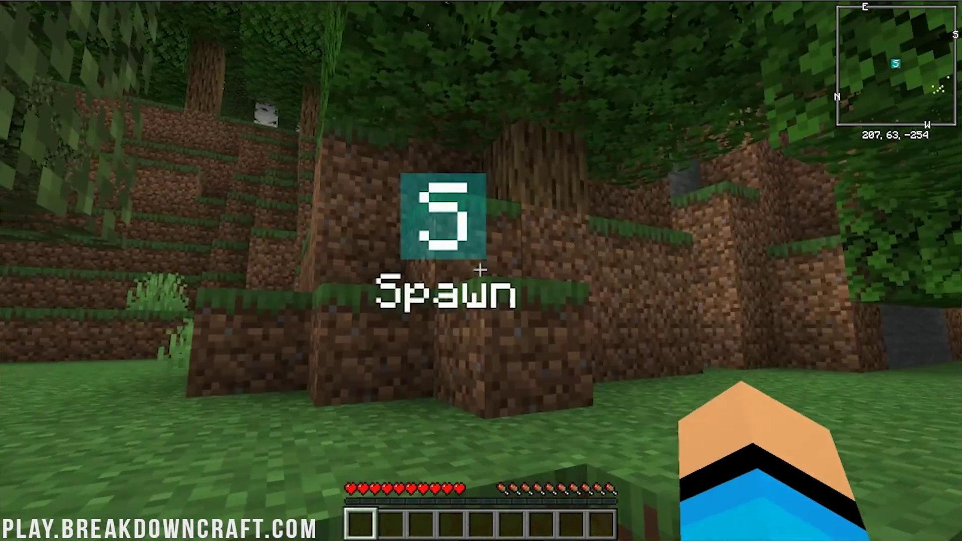
pyautogui.press('w')
pyautogui.press('w')
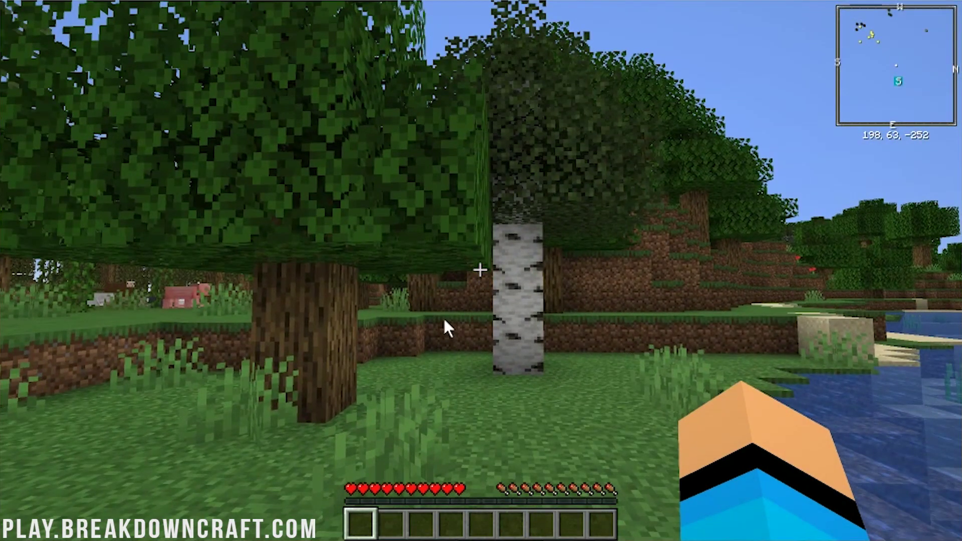
# Review the Xaero's Minimap and Better PVP Mod key bindings from within the world, and return to the game menu
pyautogui.press('Escape')
pyautogui.click(414, 272)
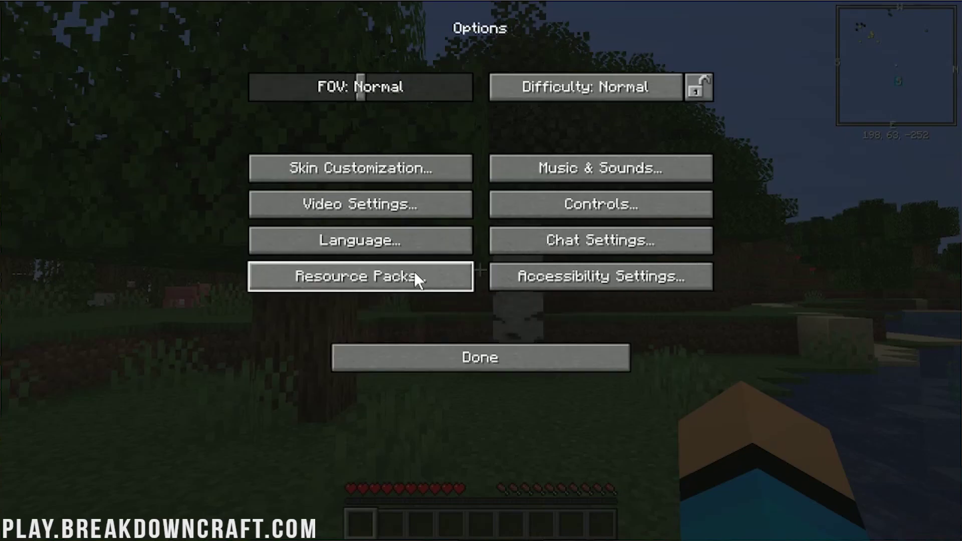
pyautogui.click(539, 213)
pyautogui.scroll(-15, 426, 241)
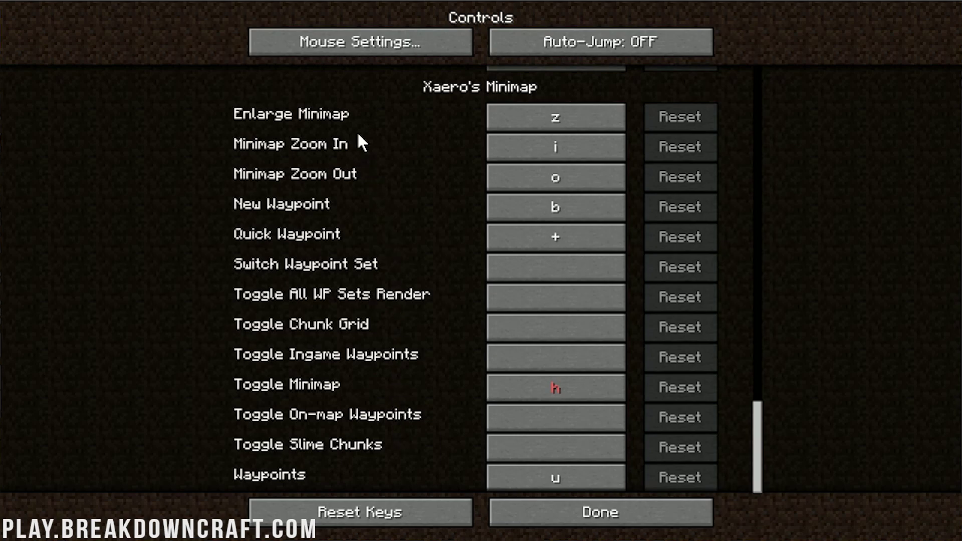
pyautogui.scroll(1, 376, 160)
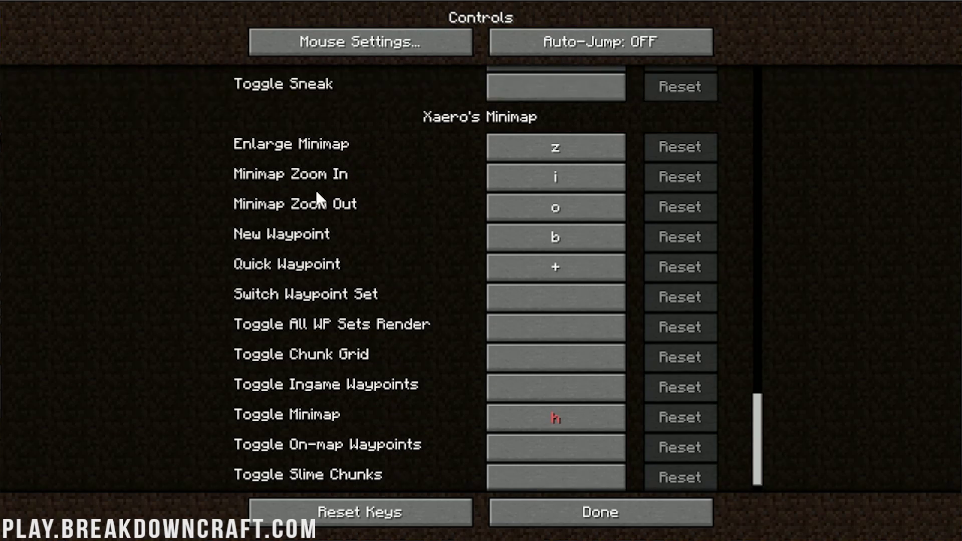
pyautogui.scroll(-1, 365, 208)
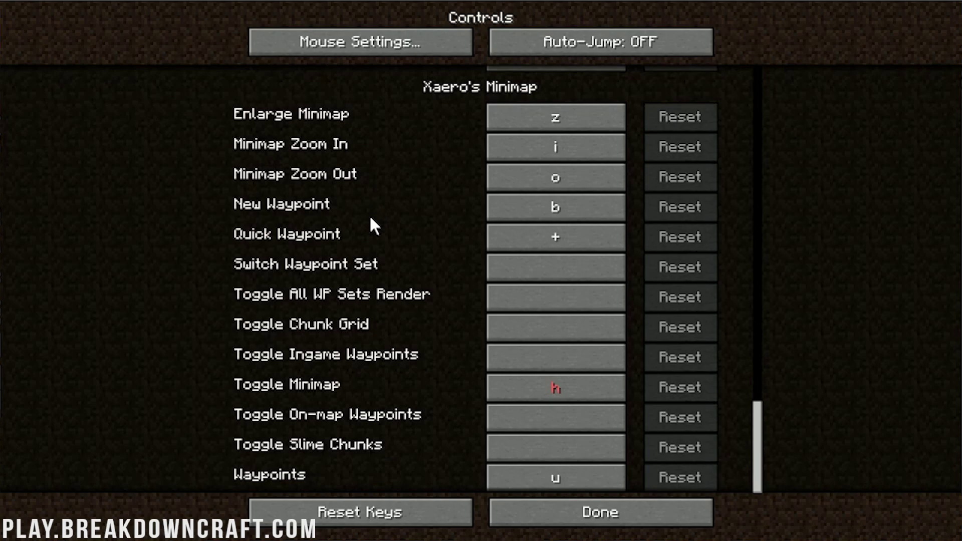
pyautogui.scroll(12, 375, 230)
pyautogui.scroll(2, 375, 255)
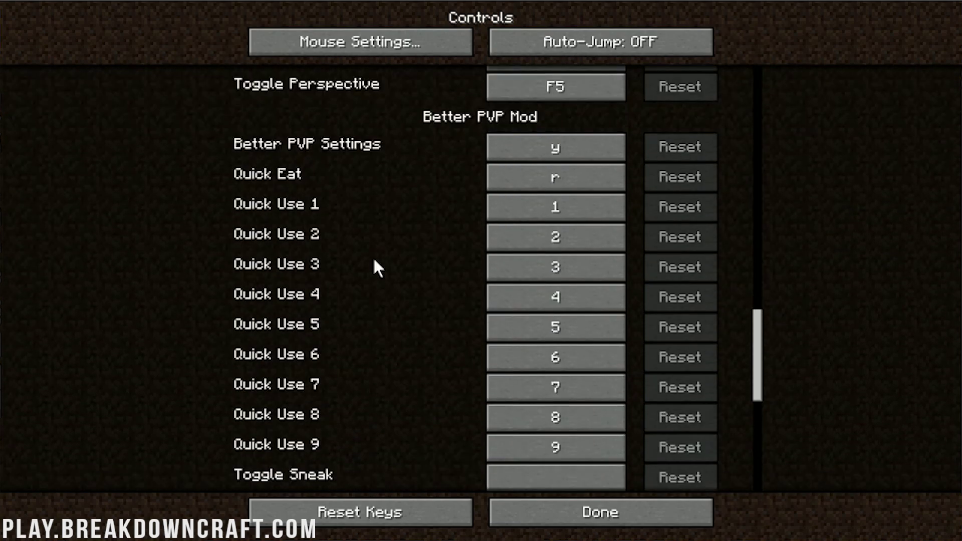
pyautogui.click(605, 520)
pyautogui.press('Escape')
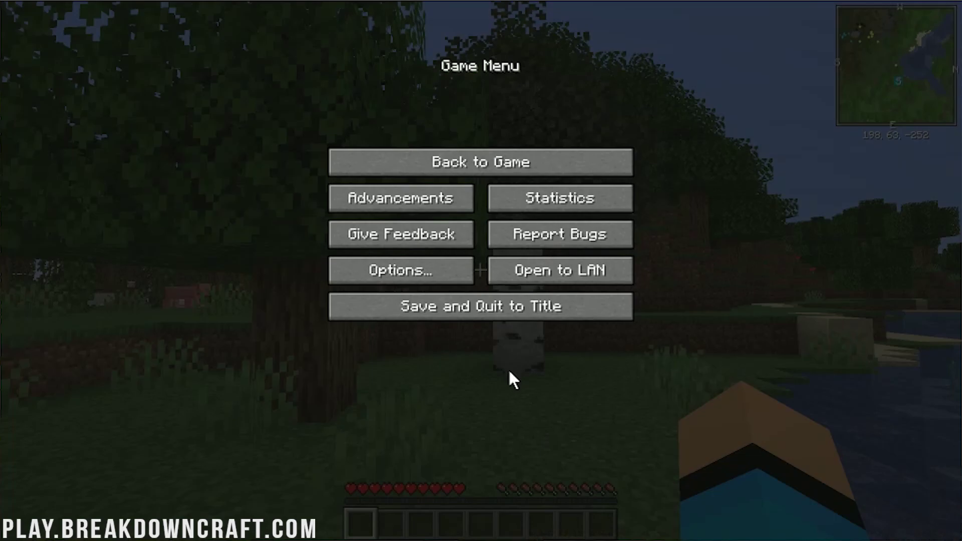
# Open the Better PVP settings from the game, toggle the minimap off and back on, and view the waypoint list
pyautogui.click(458, 170)
pyautogui.press('b')
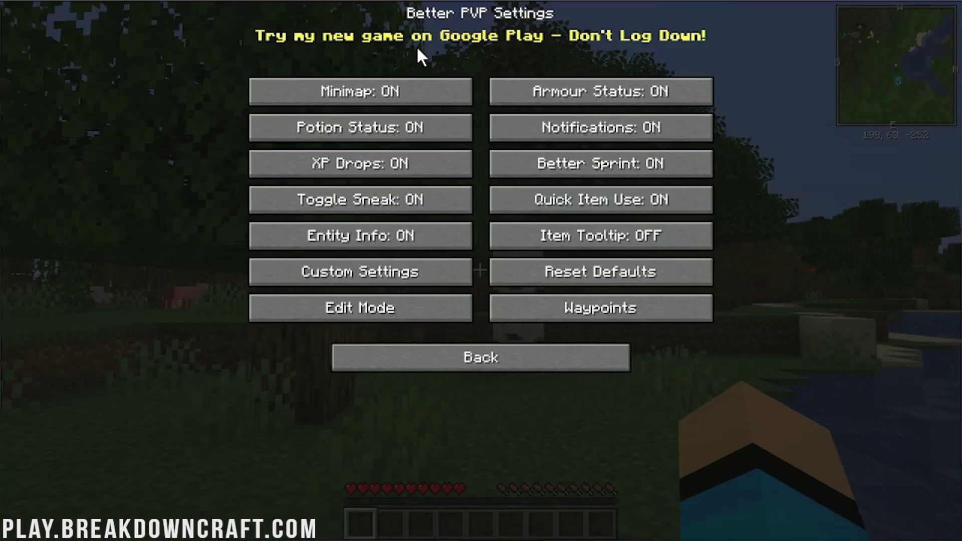
pyautogui.click(405, 82)
pyautogui.click(407, 88)
pyautogui.click(587, 314)
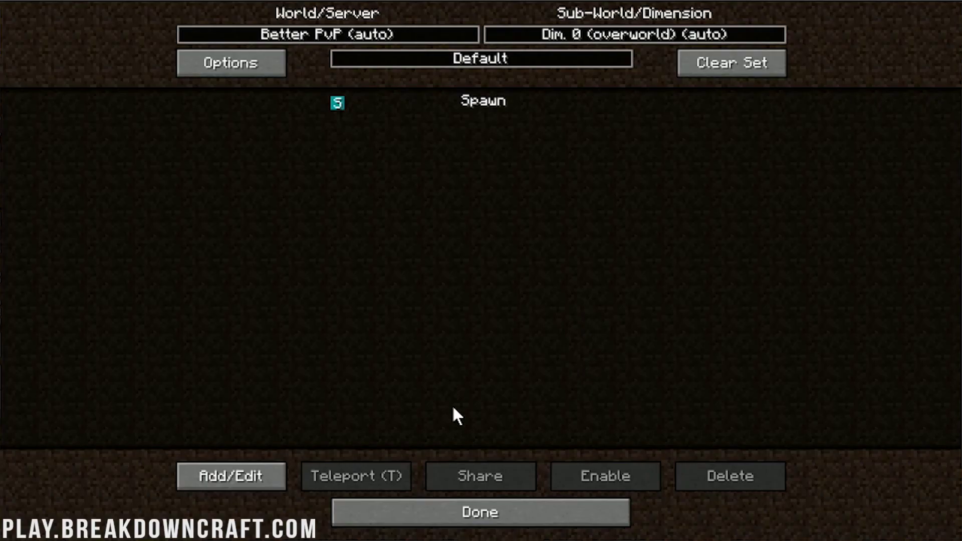
pyautogui.click(534, 511)
# Review the custom settings for the minimap and potion status interfaces, and return to the main Better PVP settings
pyautogui.click(377, 270)
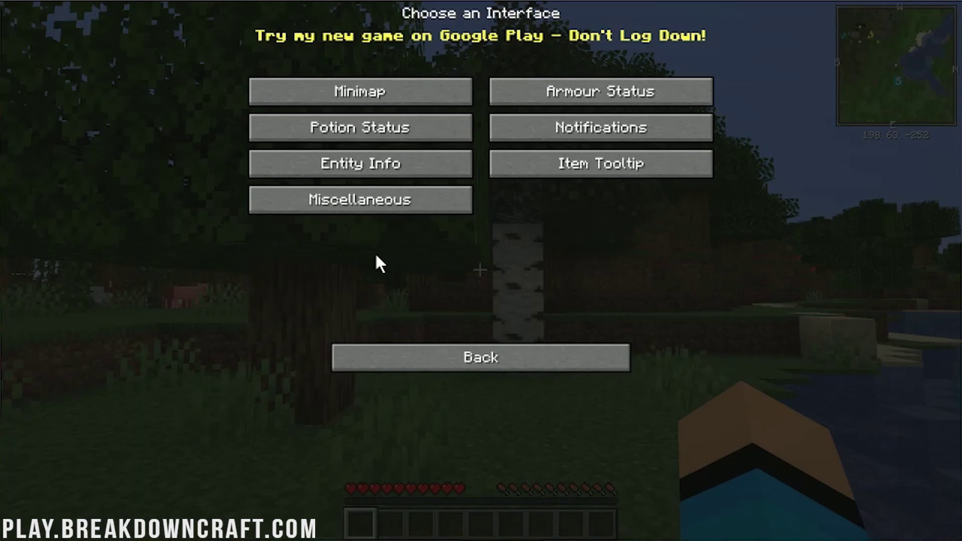
pyautogui.click(351, 93)
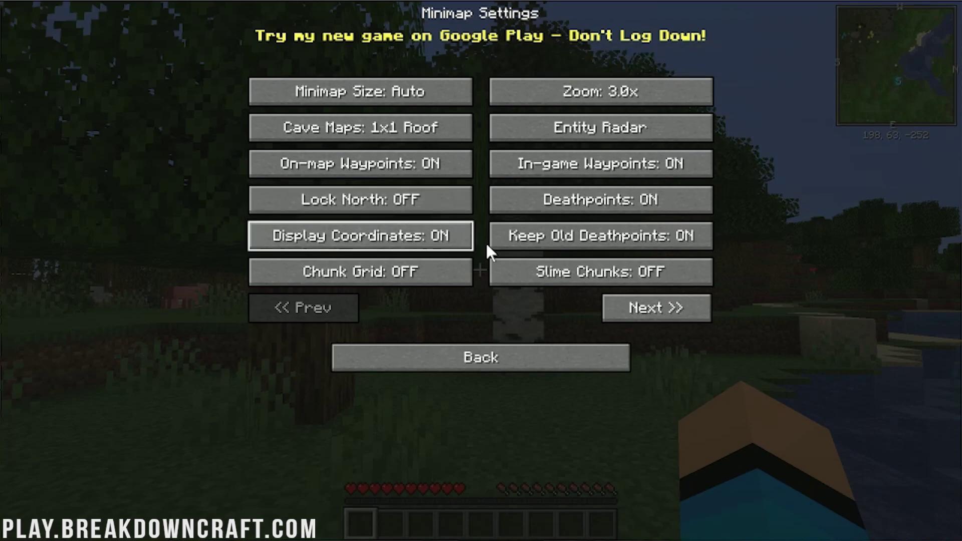
pyautogui.click(678, 315)
pyautogui.click(678, 315)
pyautogui.click(678, 314)
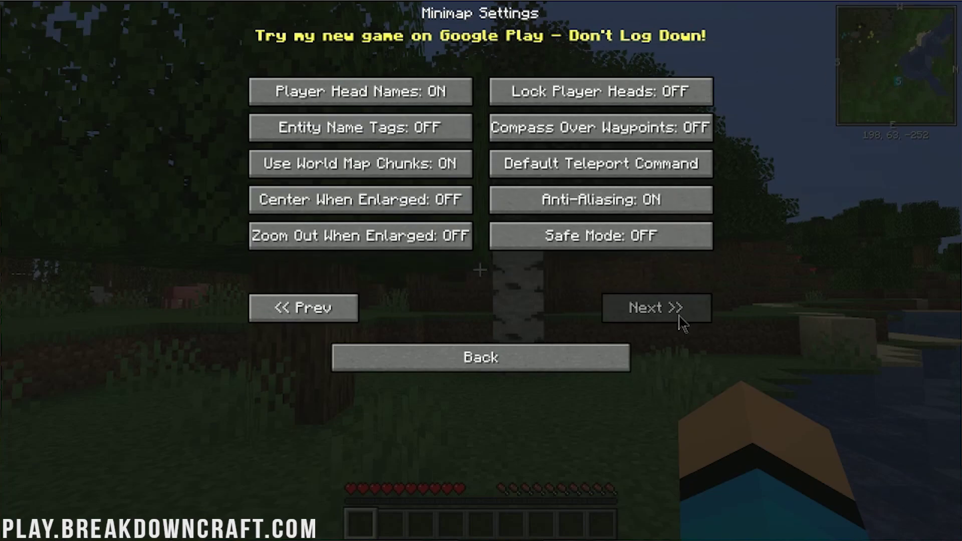
pyautogui.click(440, 361)
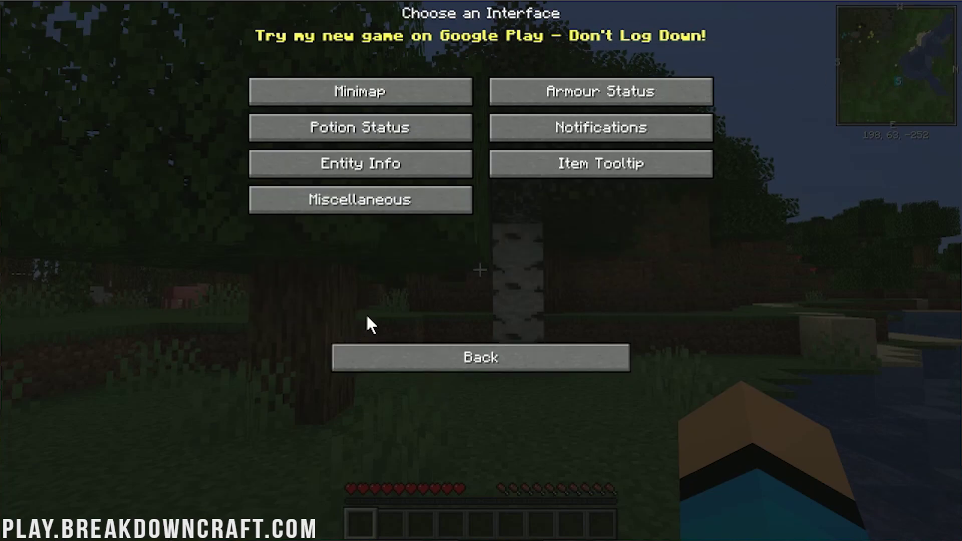
pyautogui.click(389, 128)
pyautogui.click(438, 371)
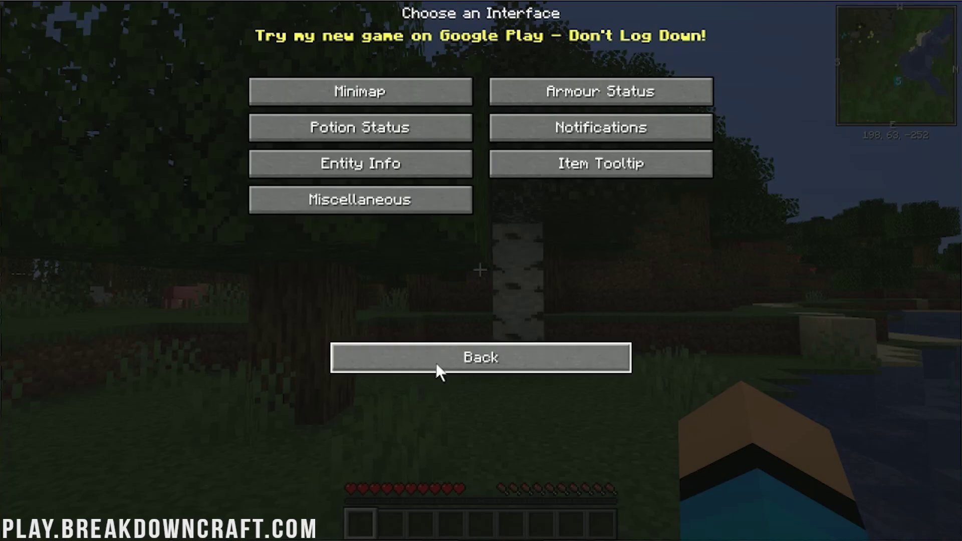
pyautogui.click(437, 370)
# Explore Edit Mode and its interface presets, try the Fancy preset, cancel the layout edit and return to the game
pyautogui.click(413, 315)
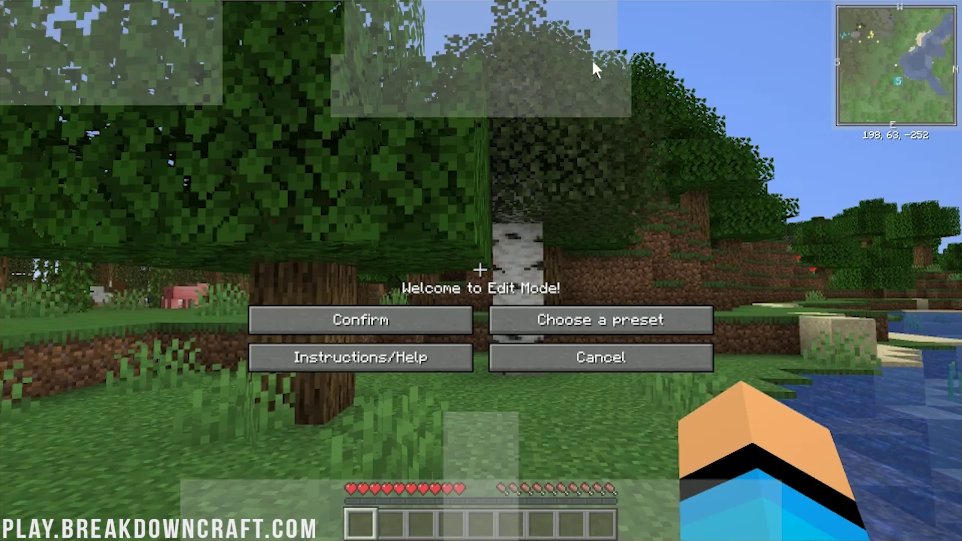
pyautogui.click(181, 46)
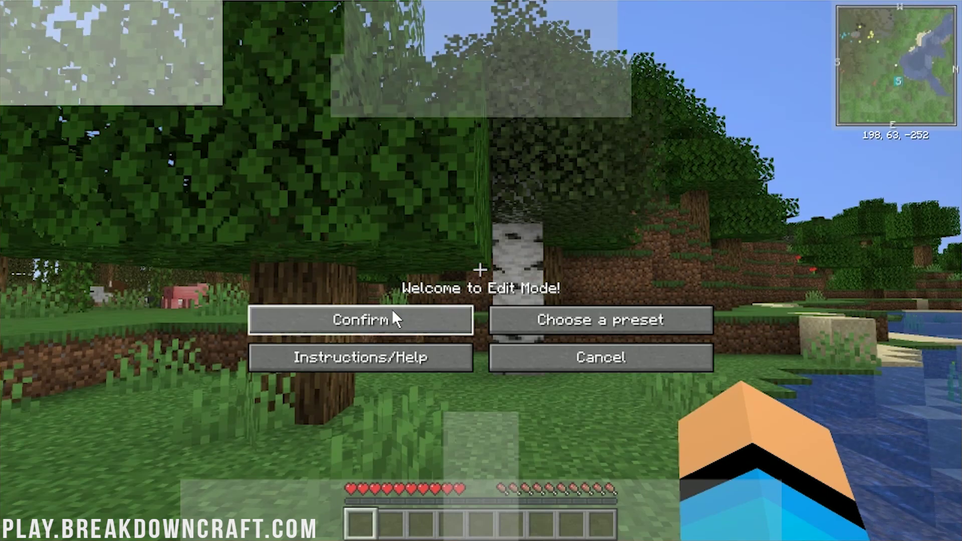
pyautogui.click(594, 318)
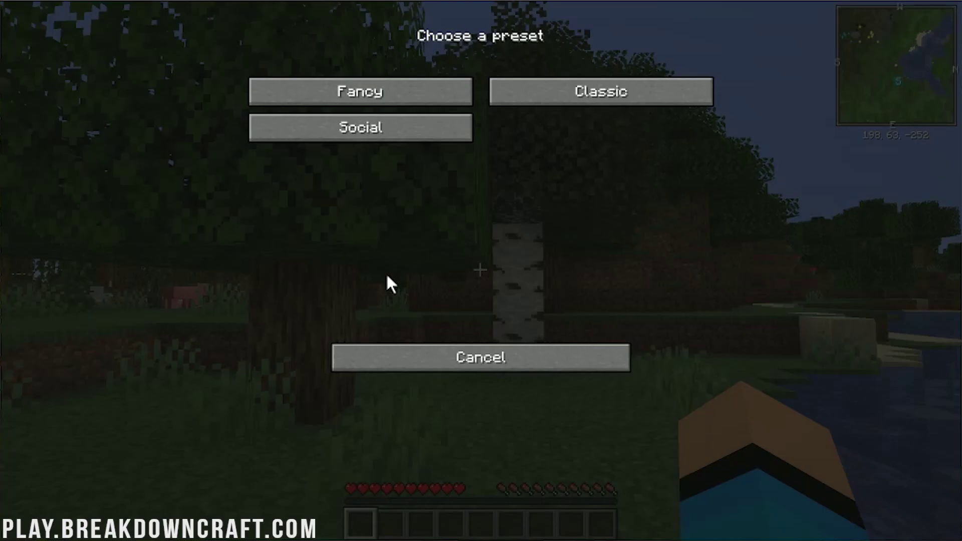
pyautogui.click(326, 90)
pyautogui.click(585, 362)
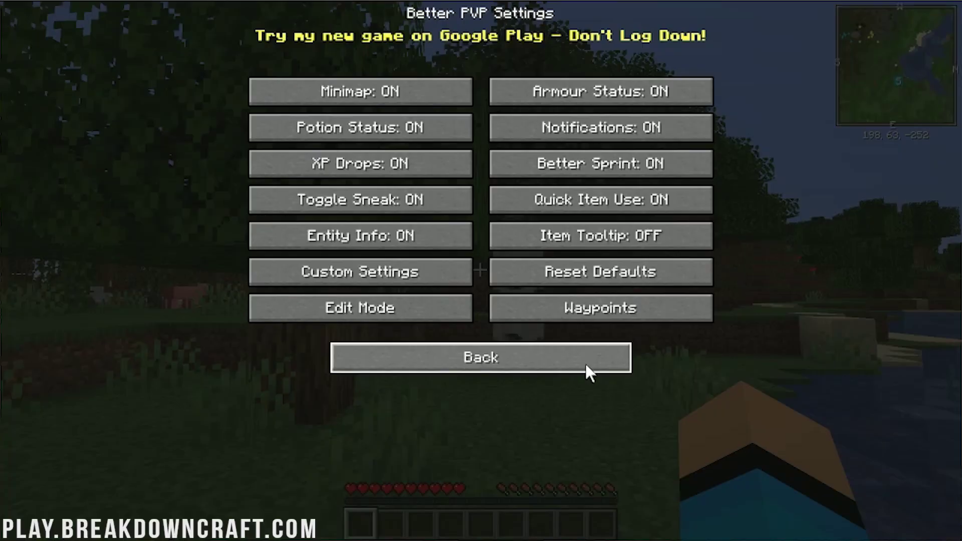
pyautogui.click(585, 361)
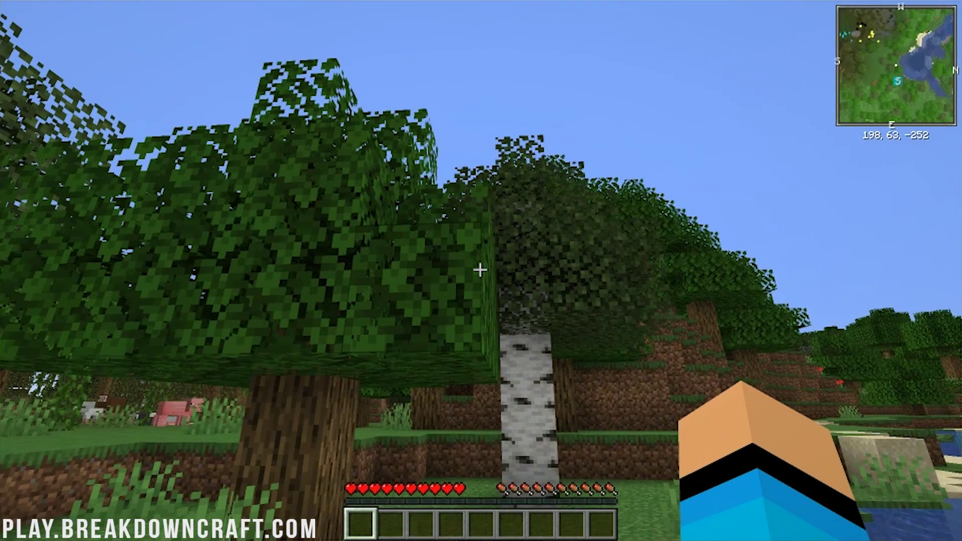
# Switch the game mode to Creative with a chat command
pyautogui.write('t')
pyautogui.write('mode')
pyautogui.press('Return')
# Search the creative inventory for diamond and iron items and put a diamond chestplate and an iron helmet in the hotbar
pyautogui.press('e')
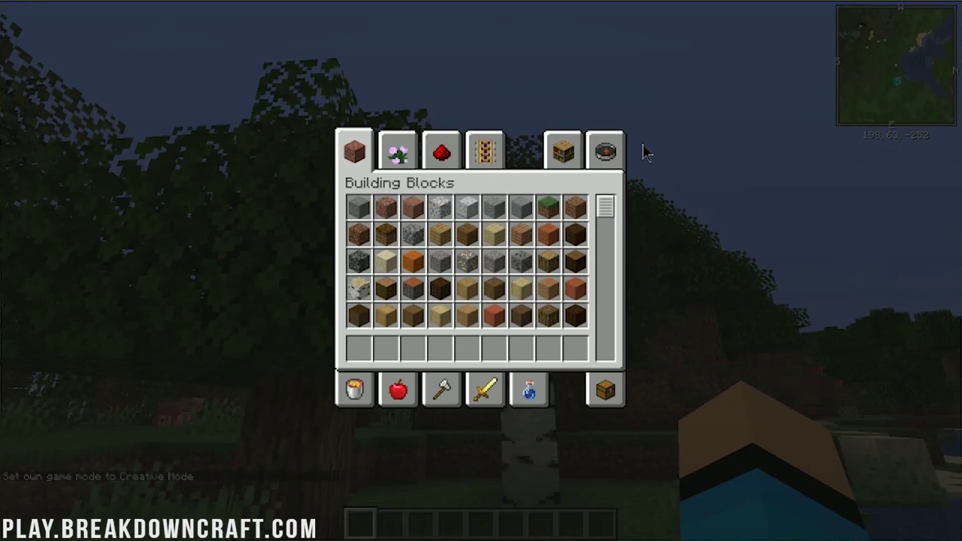
pyautogui.click(620, 155)
pyautogui.write('dia')
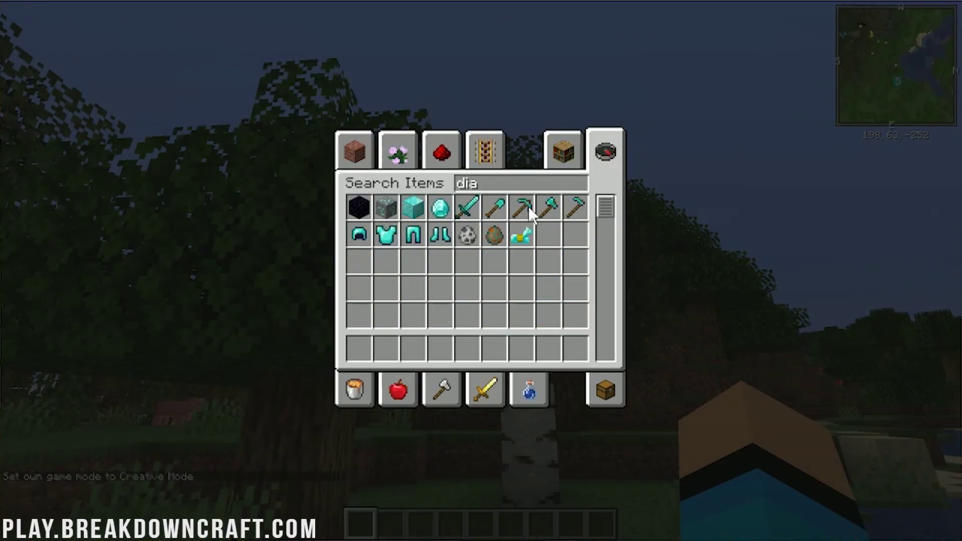
pyautogui.click(376, 233)
pyautogui.press('Escape')
pyautogui.write('e')
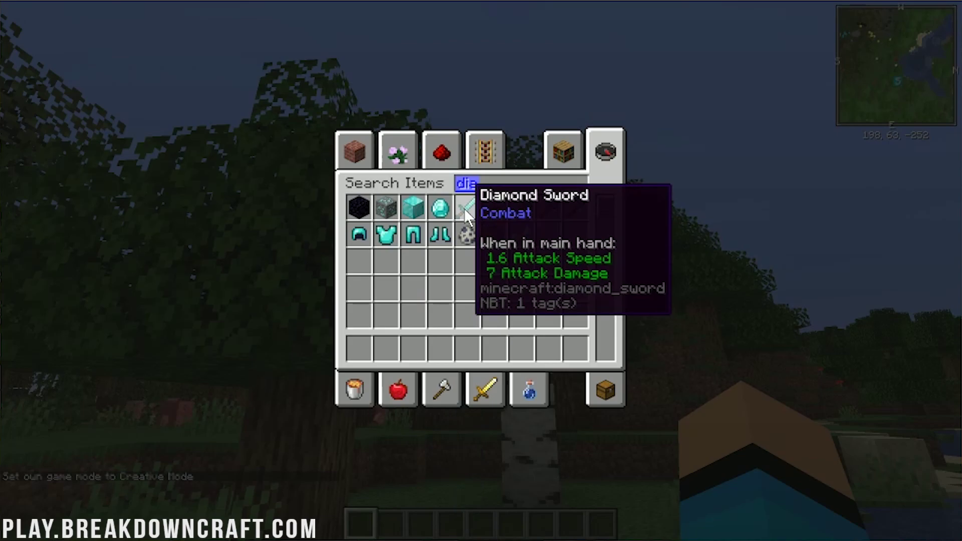
pyautogui.write('iron')
pyautogui.hotkey('ctrl', 'a')
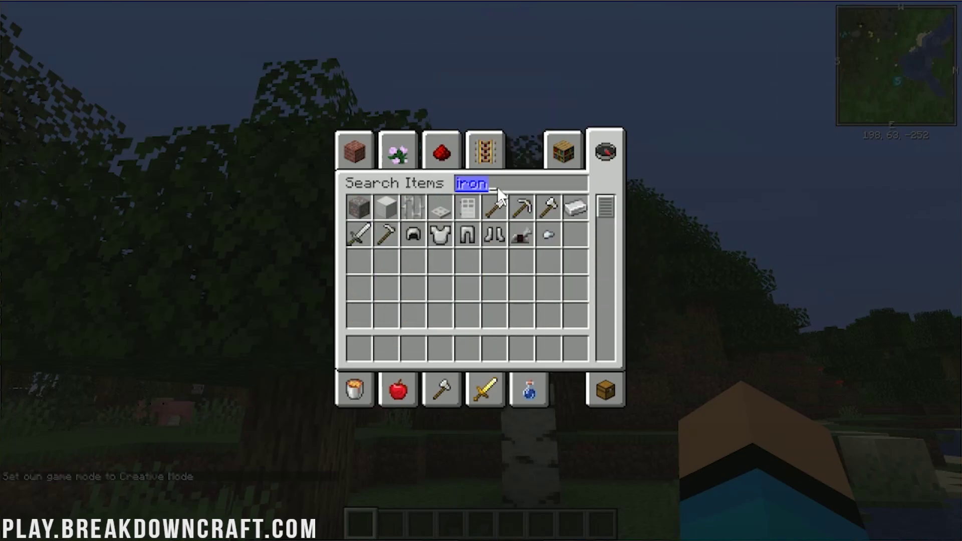
# Search for leather and gold items and add leather boots and golden leggings to the hotbar
pyautogui.write('lea')
pyautogui.click(351, 236)
pyautogui.hotkey('ctrl', 'a')
pyautogui.write('gold')
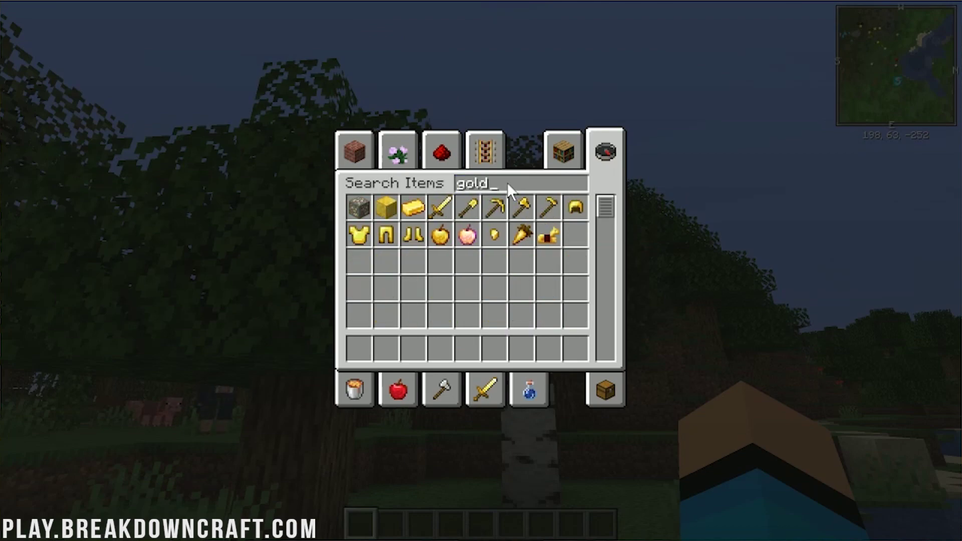
pyautogui.hotkey('ctrl', 'a')
pyautogui.click(386, 234)
pyautogui.press('e')
# Step forward beneath the trees and switch the game mode back to Survival with a chat command
pyautogui.press('w')
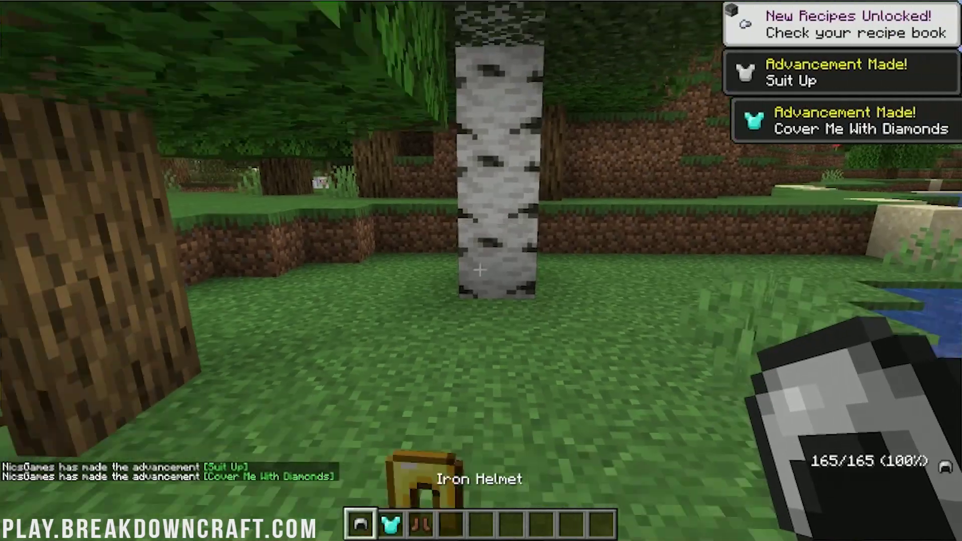
pyautogui.press('w')
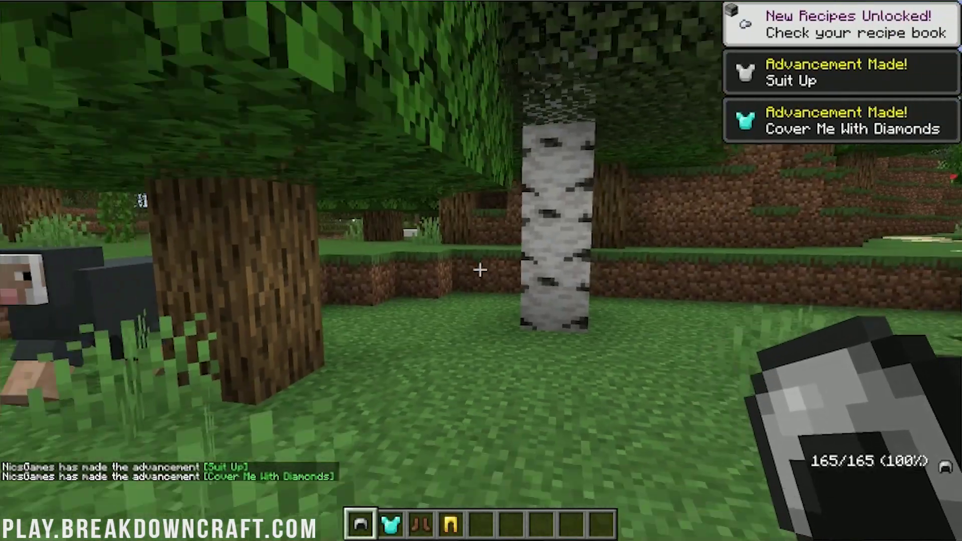
pyautogui.press('/')
pyautogui.write('gamemode su')
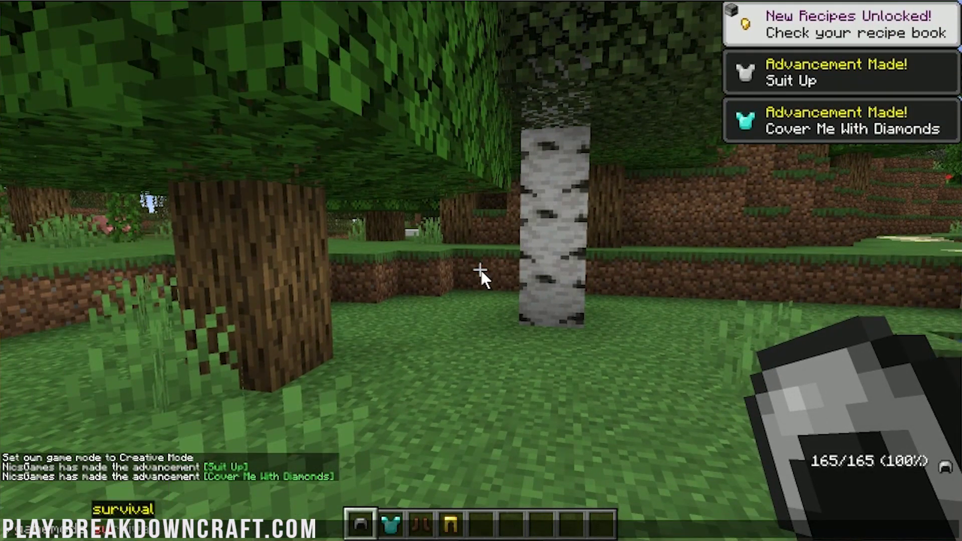
pyautogui.press('Return')
# Equip the diamond chestplate, leather boots and golden leggings from the hotbar to show the armour status
pyautogui.press('2')
pyautogui.rightClick(481, 270)
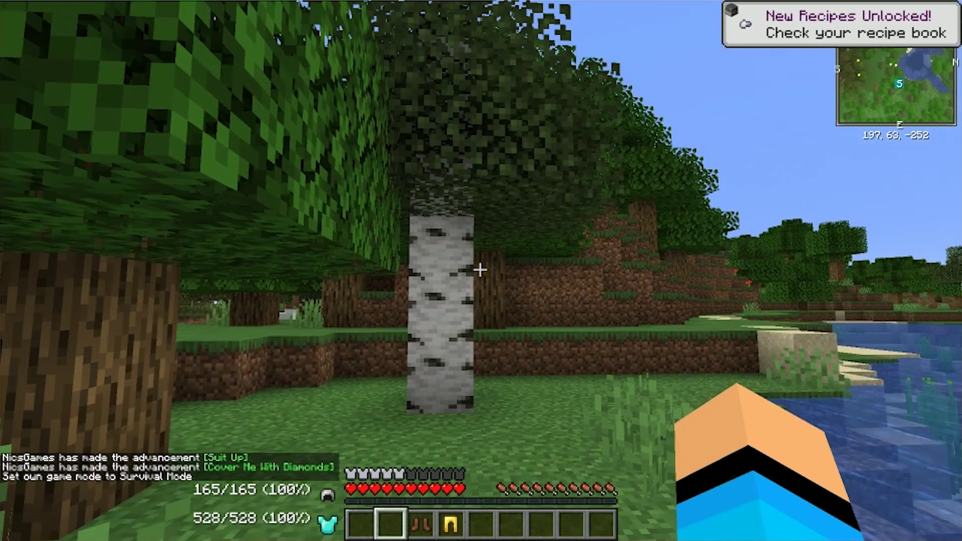
pyautogui.press('3')
pyautogui.rightClick(480, 270)
pyautogui.press('w')
pyautogui.press('4')
pyautogui.rightClick(480, 270)
pyautogui.press('t')
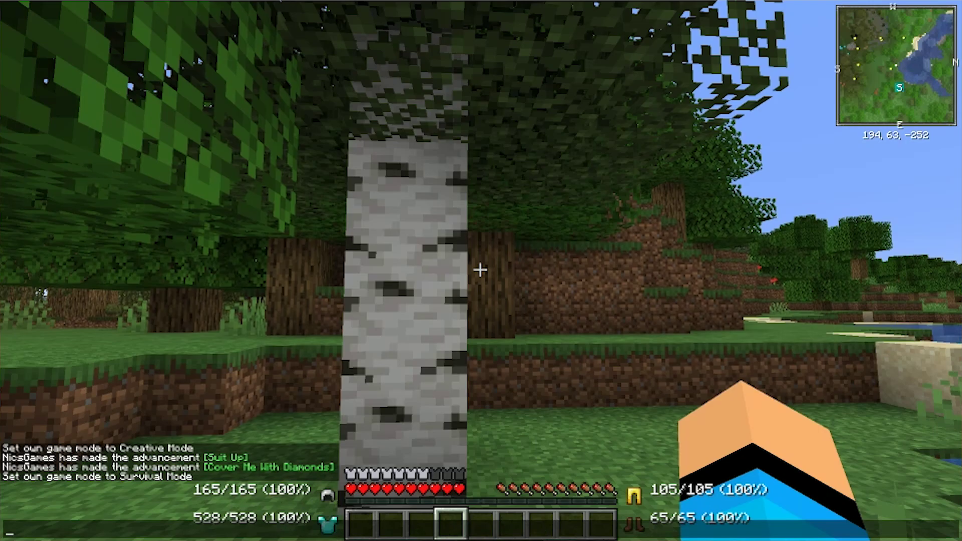
pyautogui.press('Escape')
# Walk along the grassy riverbank away from the Spawn waypoint to about 175, 64, -267
pyautogui.press('w')
pyautogui.press('3')
pyautogui.press('w')
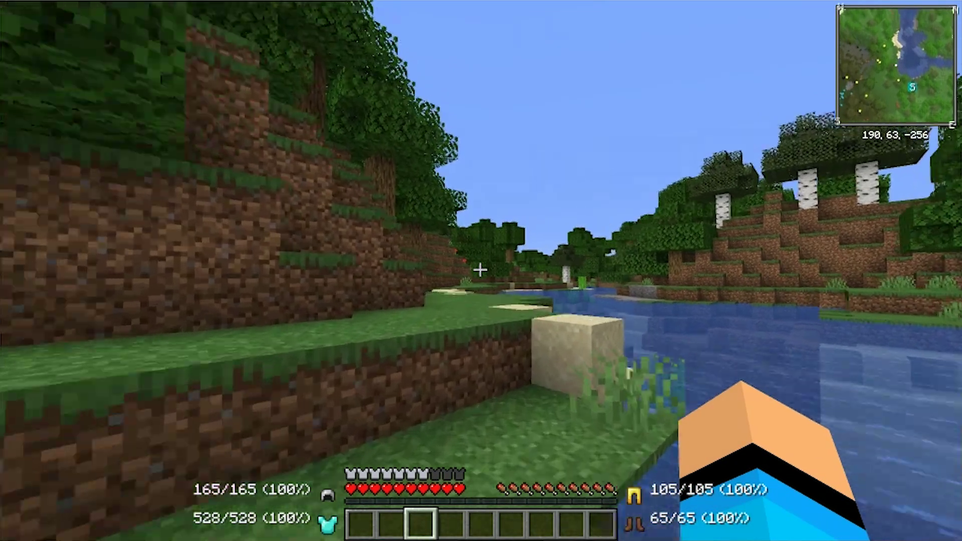
pyautogui.press('w')
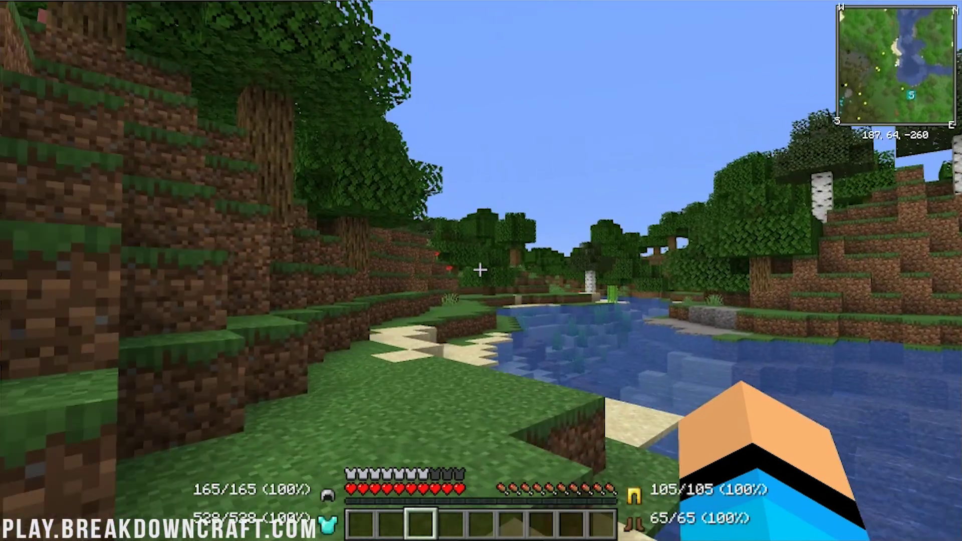
pyautogui.press('w')
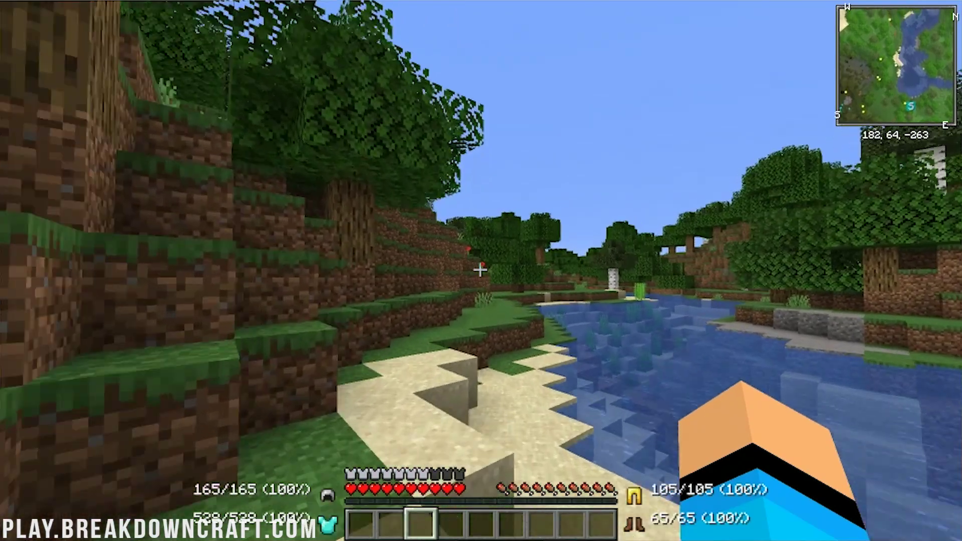
pyautogui.press('w')
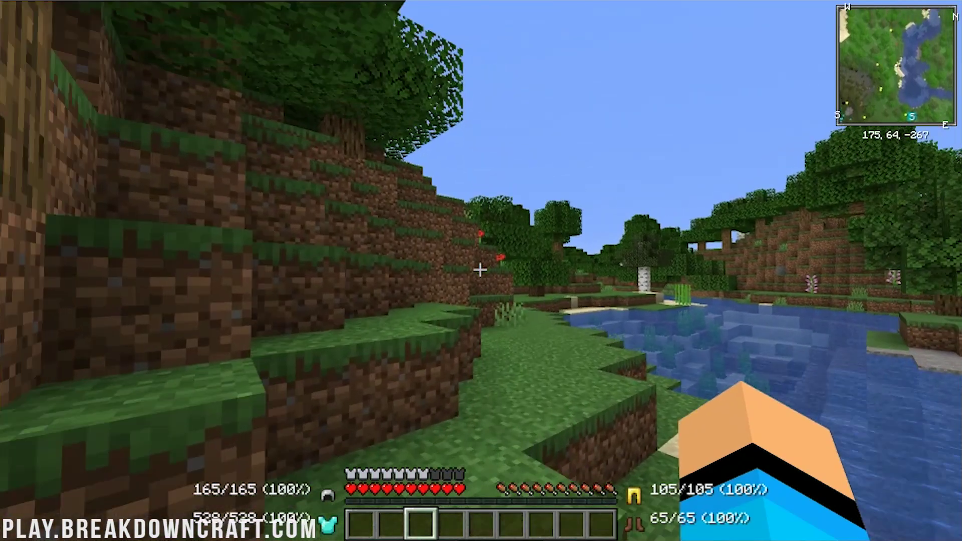
# Turn around and follow the shore back towards the Spawn waypoint, stopping at about 193, 63, -253
pyautogui.press('w')
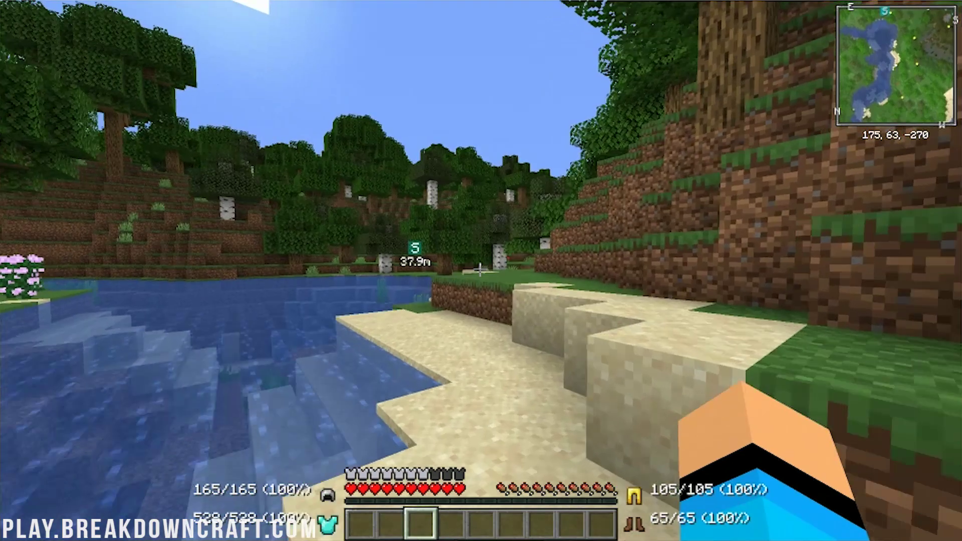
pyautogui.press('w')
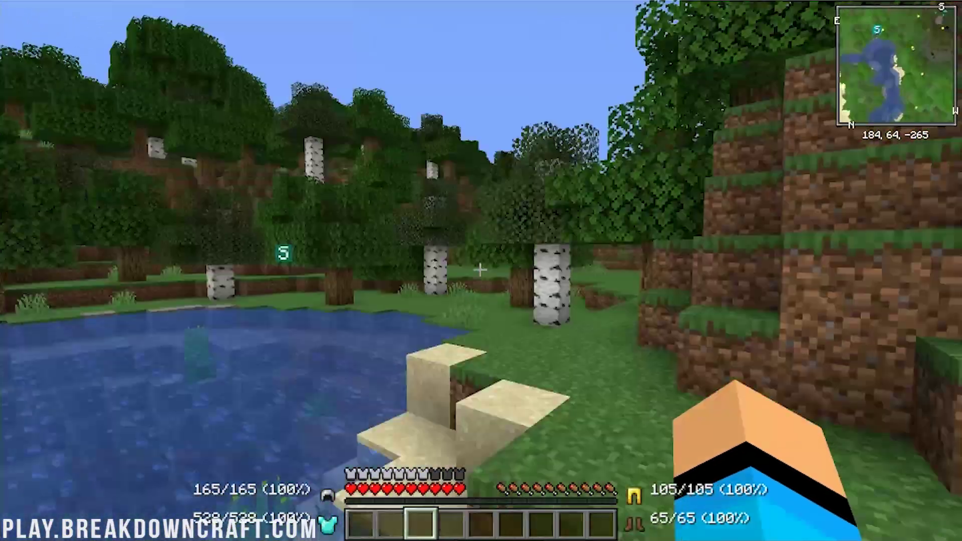
pyautogui.press('w')
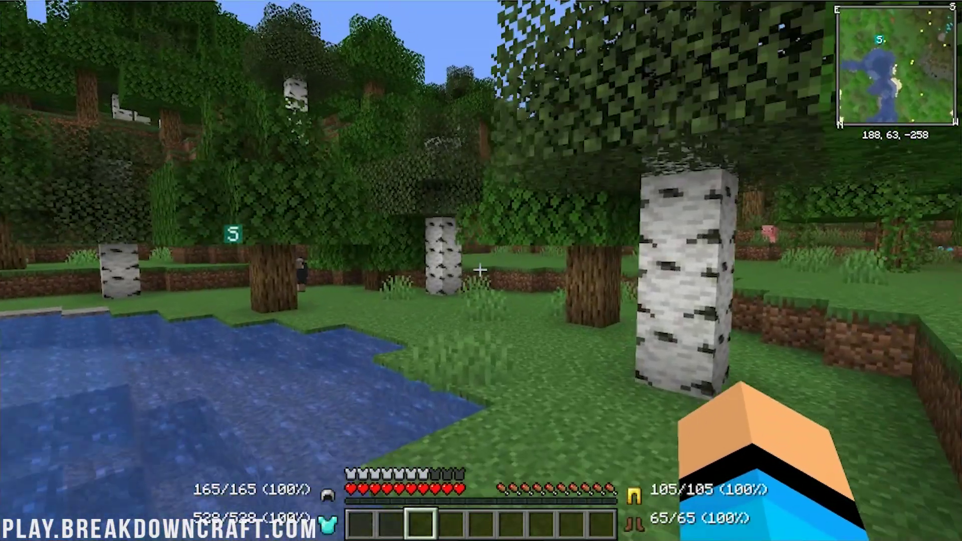
pyautogui.press('w')
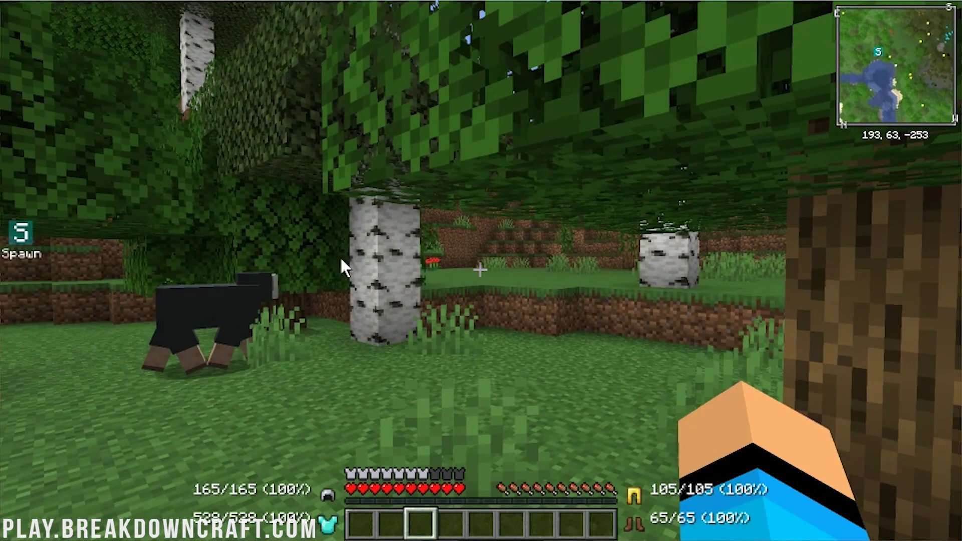
pyautogui.press('Escape')
pyautogui.press('Escape')
# Walk to the Spawn waypoint and wander back across the grassy clearing near it
pyautogui.press('w')
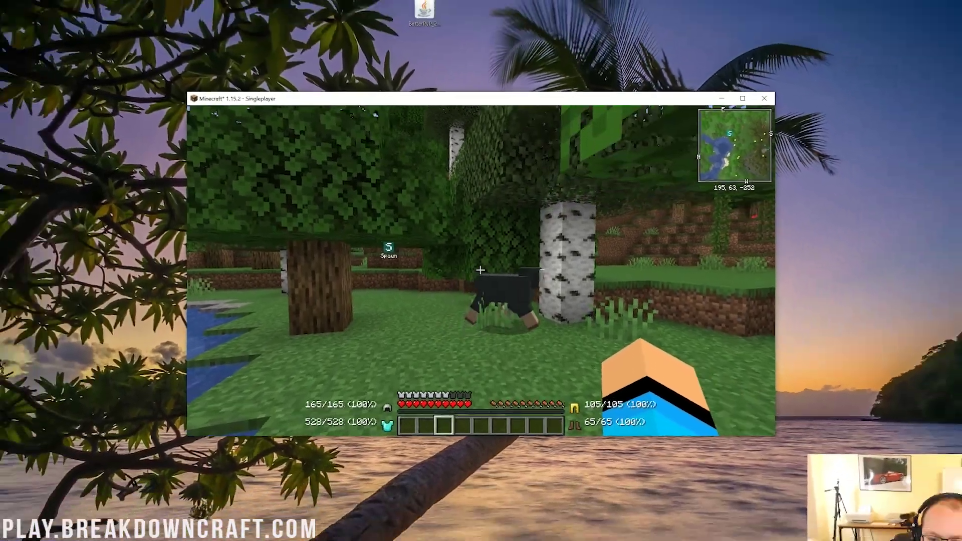
pyautogui.press('w')
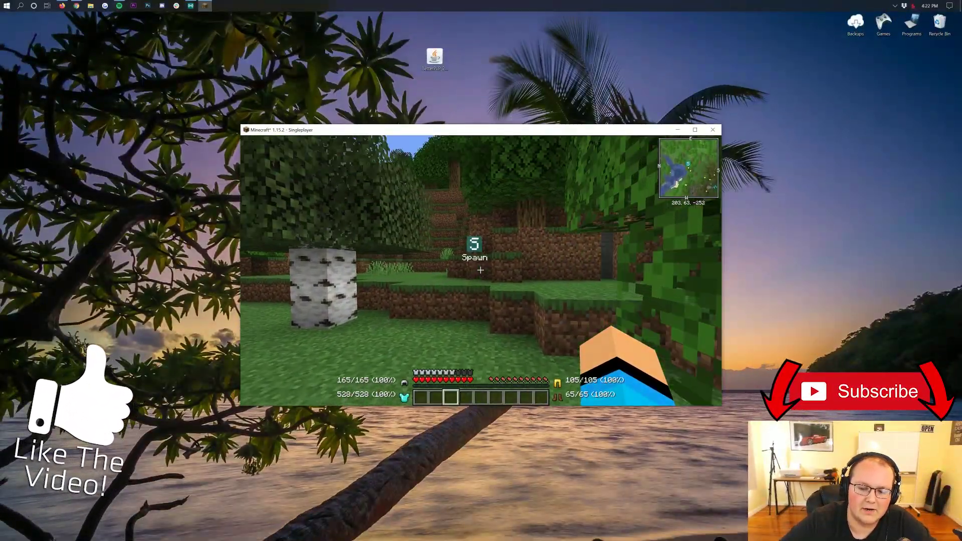
pyautogui.press('w')
pyautogui.press('w')
pyautogui.press('w')
pyautogui.press('w')
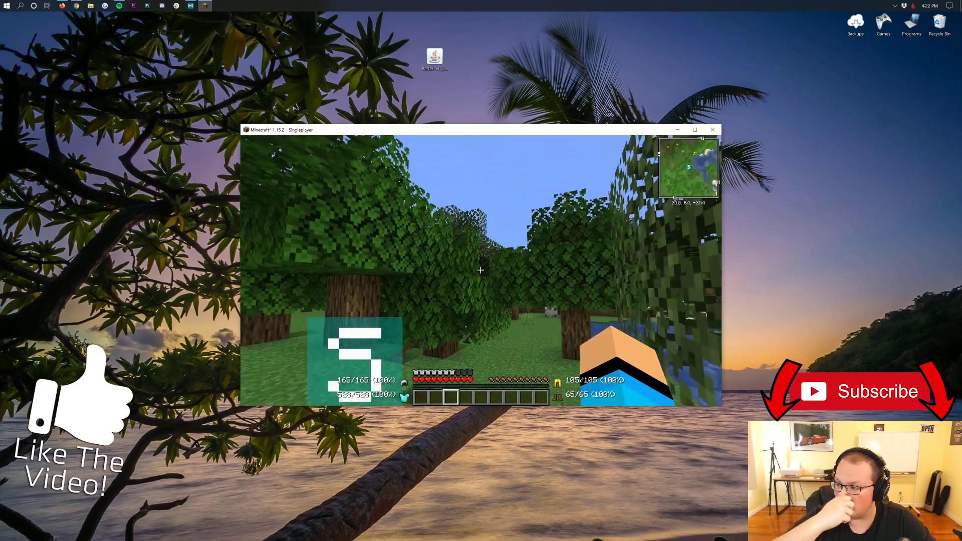
pyautogui.press('w')
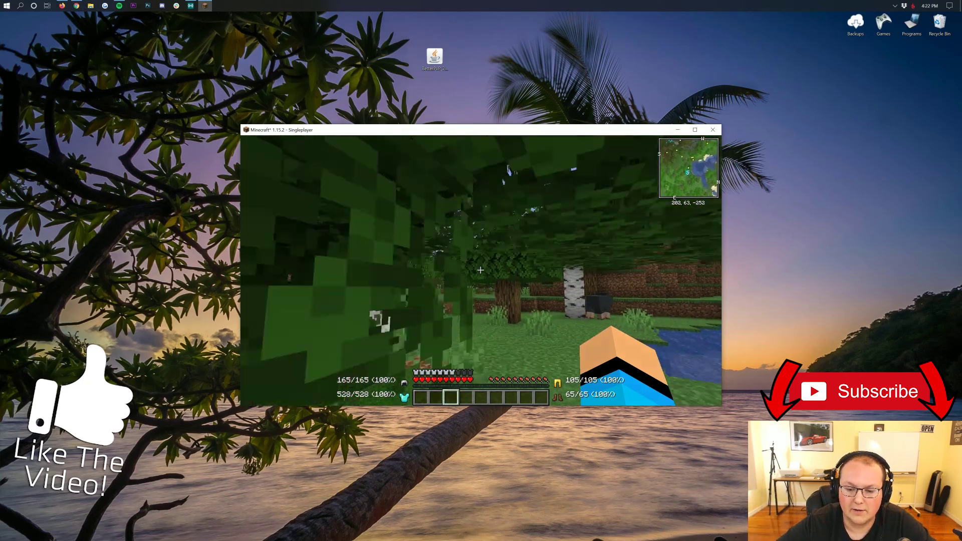
pyautogui.press('w')
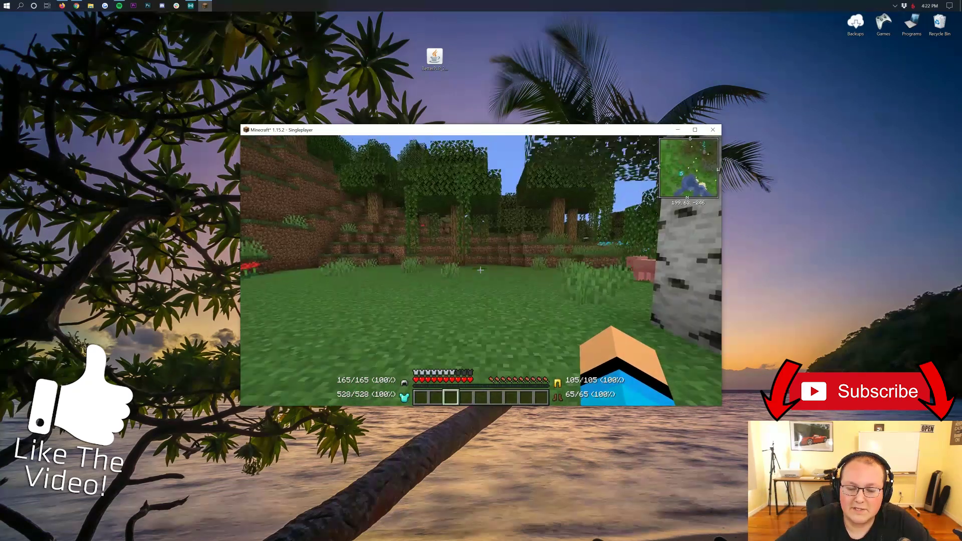